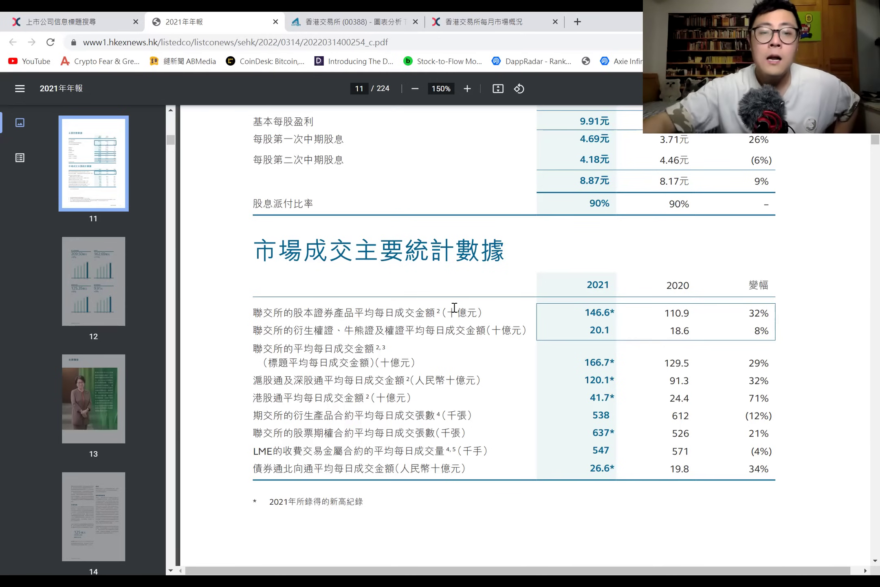
Step: Highlight the LME average daily metal contract volume label in the annual report's market statistics table on page 11
drag(254, 452, 410, 453)
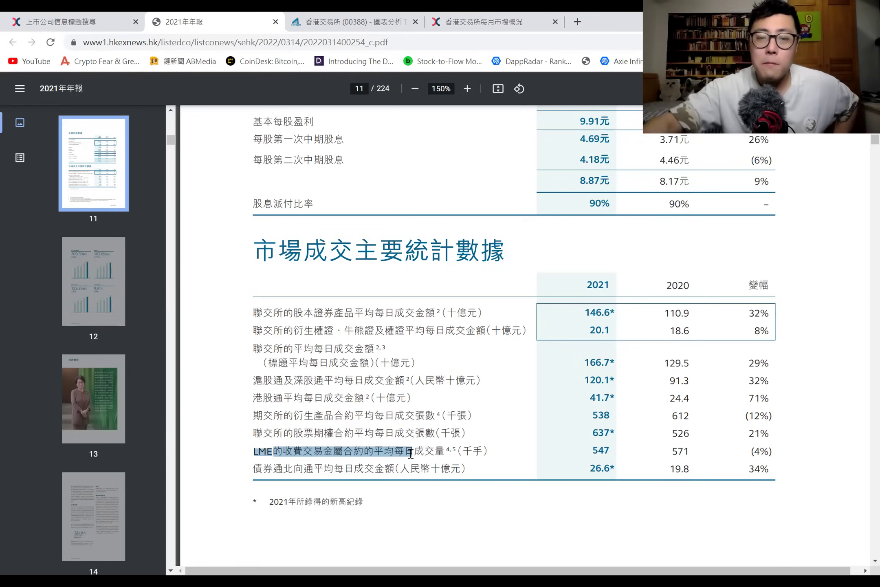
click(403, 452)
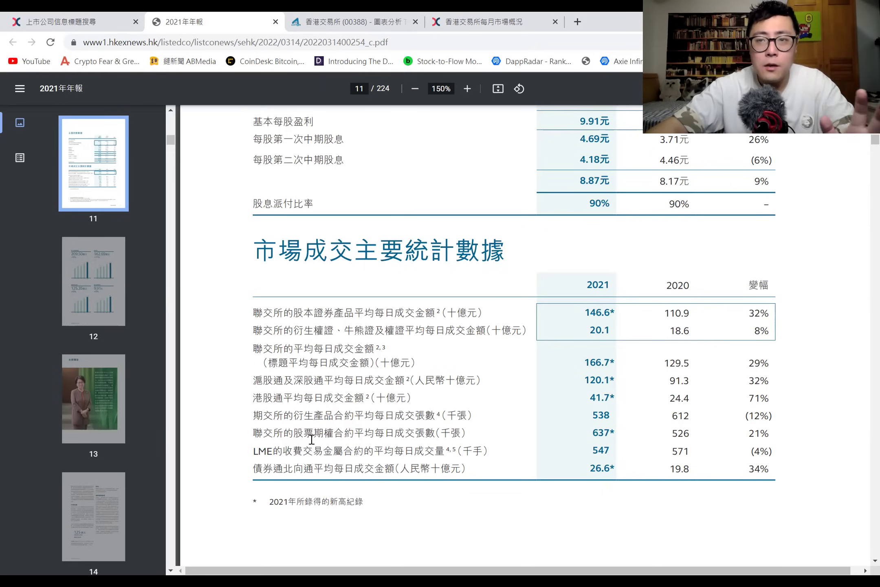
drag(273, 451, 394, 443)
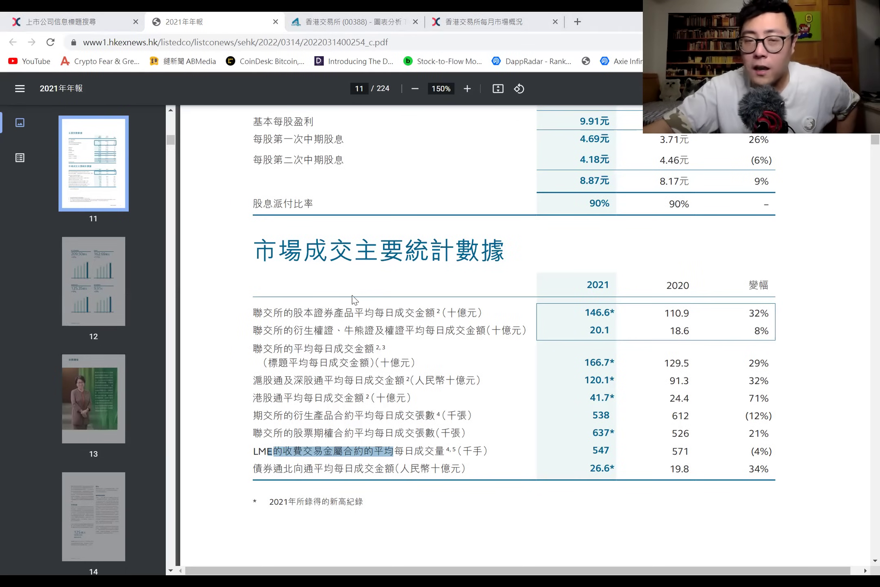
Step: Switch to the HKEX(1) spreadsheet and examine the high and low share prices (股價) for 2017 to 2021
key(alt+Tab)
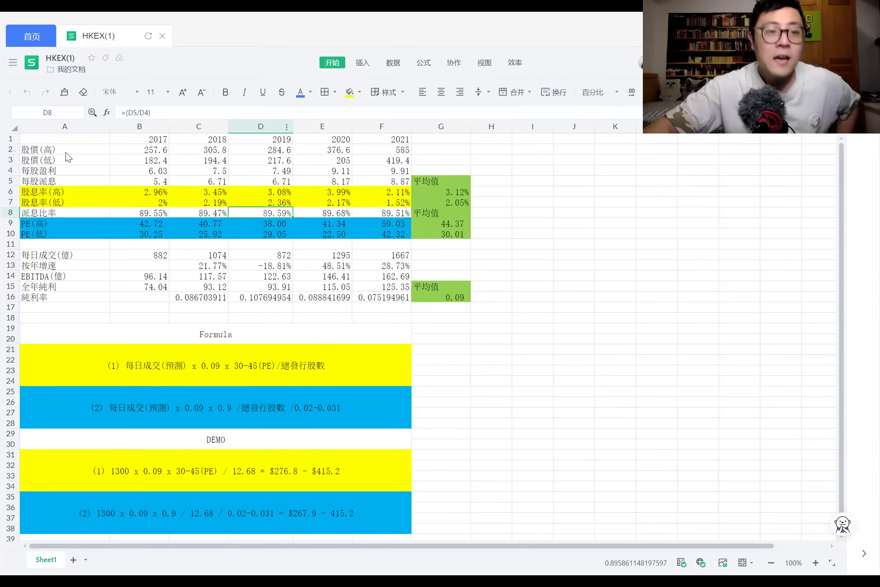
drag(65, 149, 76, 165)
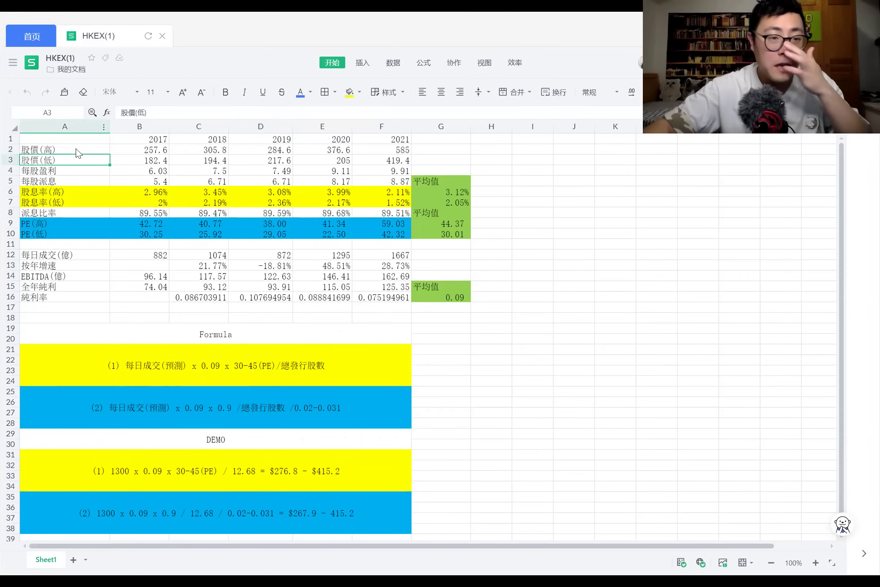
click(76, 149)
drag(142, 150, 401, 154)
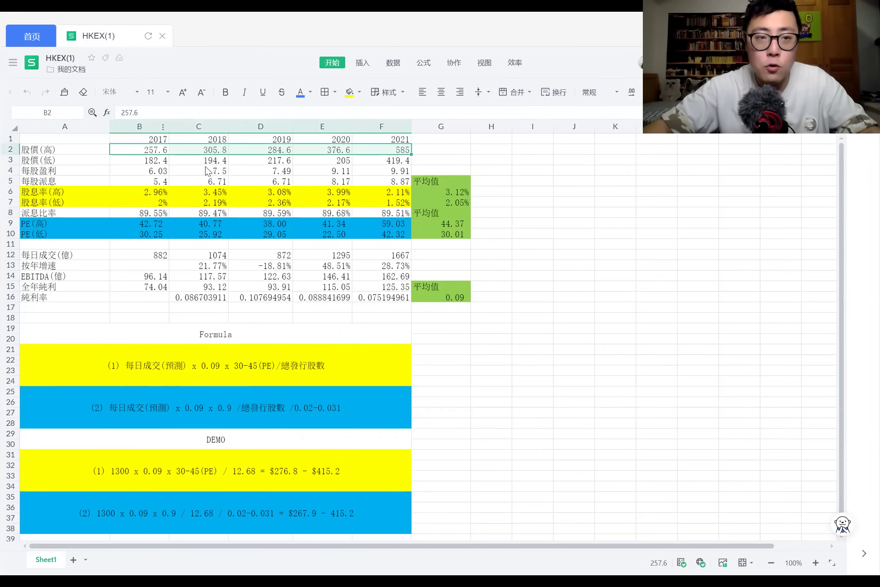
drag(152, 164, 383, 163)
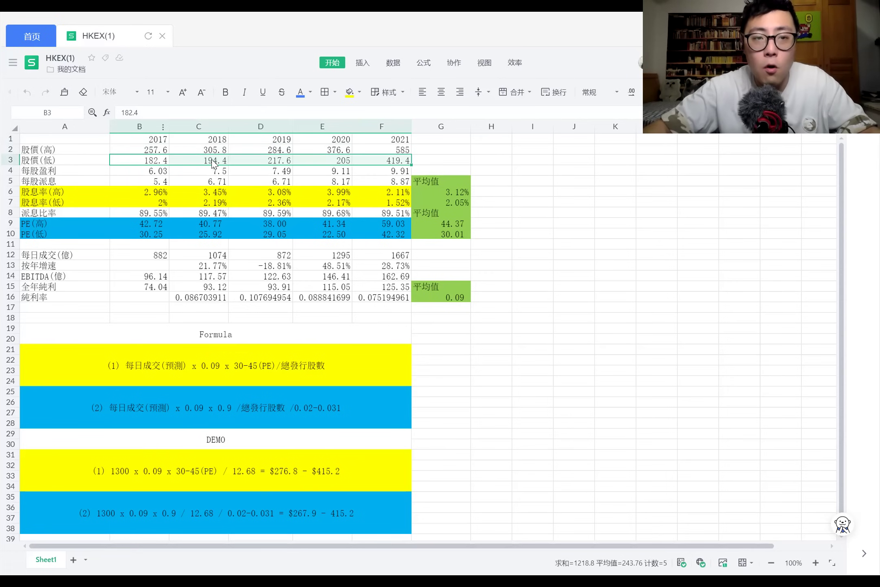
Step: Examine the earnings per share (每股盈利) row, comparing the 2017, 2018 and 2019 figures
drag(147, 171, 379, 171)
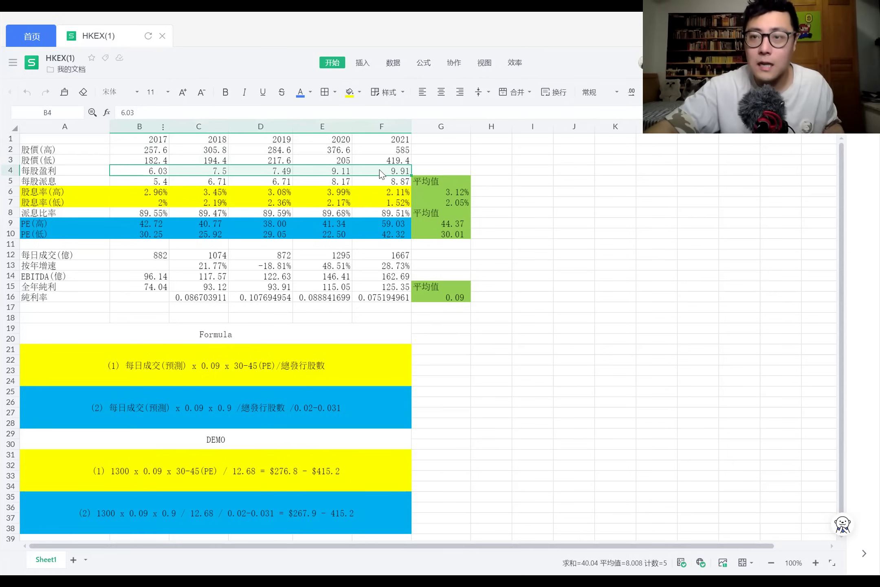
click(154, 172)
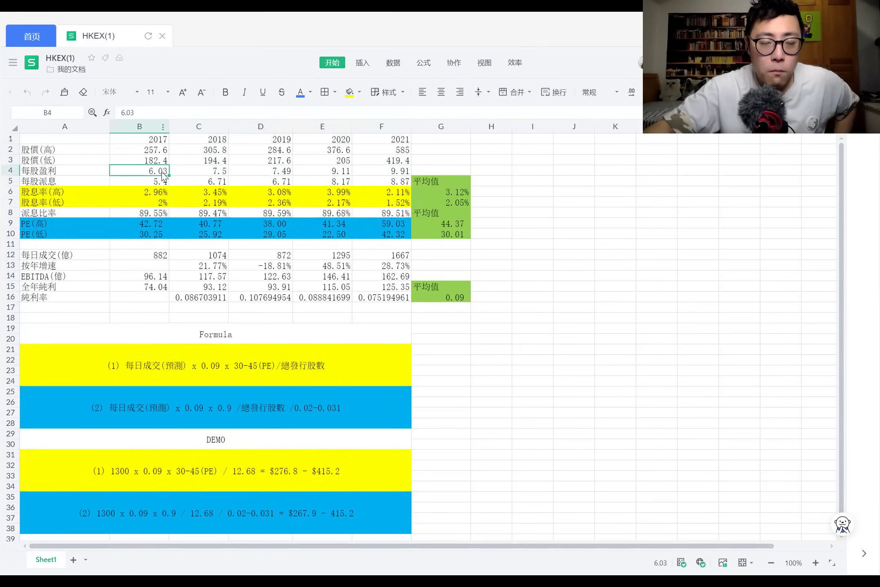
click(219, 175)
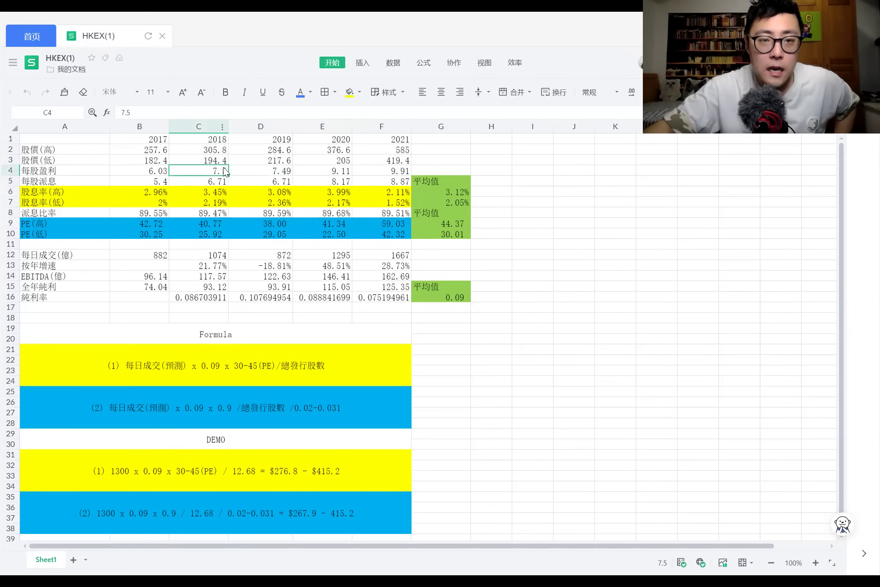
click(279, 174)
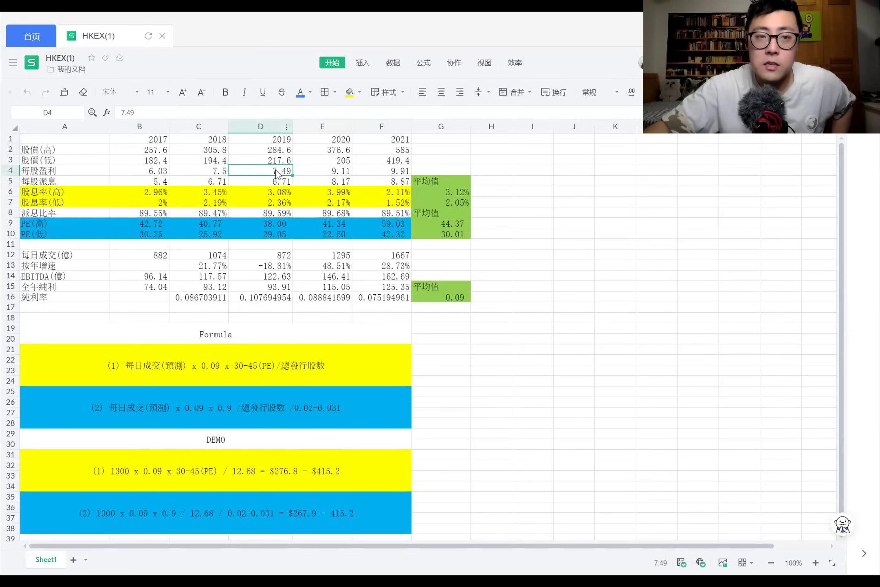
click(216, 174)
click(274, 173)
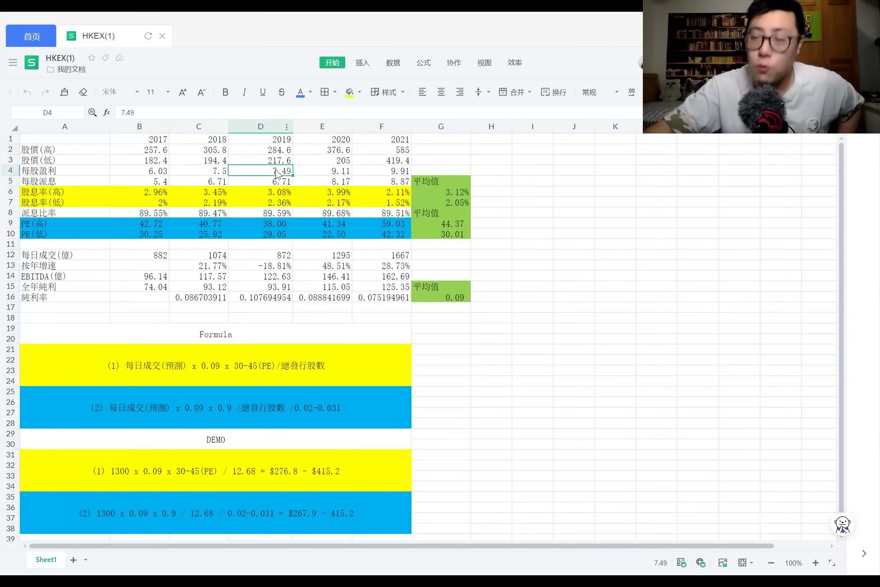
click(221, 173)
click(262, 173)
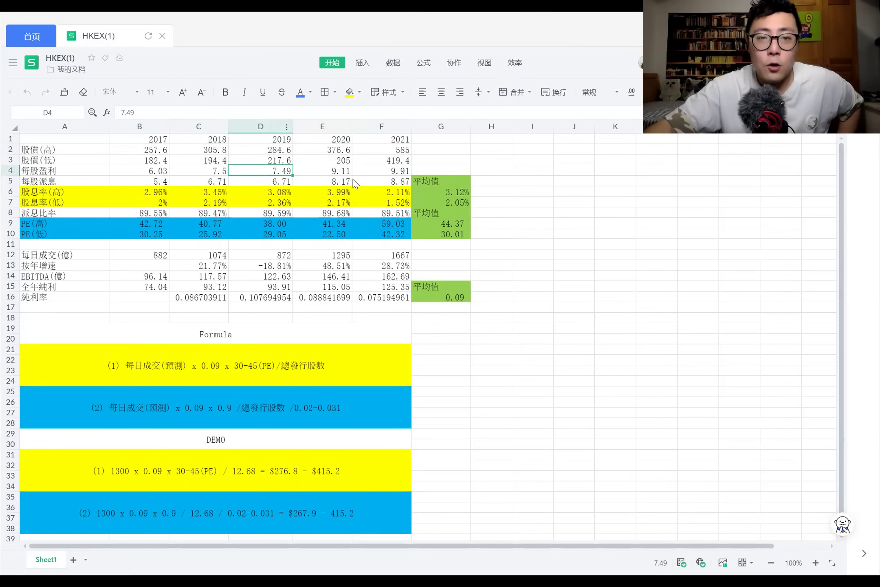
Step: Compare the 2020 and 2021 earnings per share in the 每股盈利 row
click(340, 174)
click(392, 171)
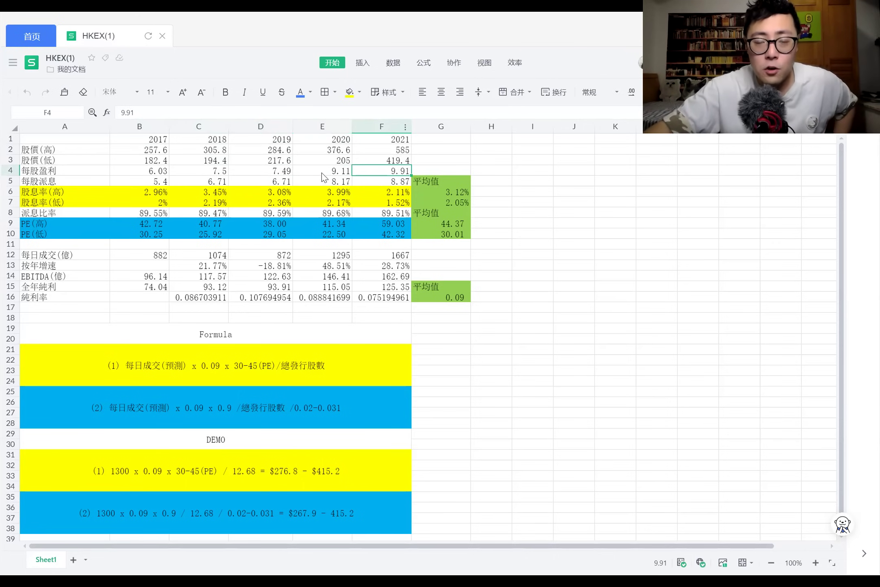
click(331, 172)
click(389, 173)
click(341, 171)
click(384, 171)
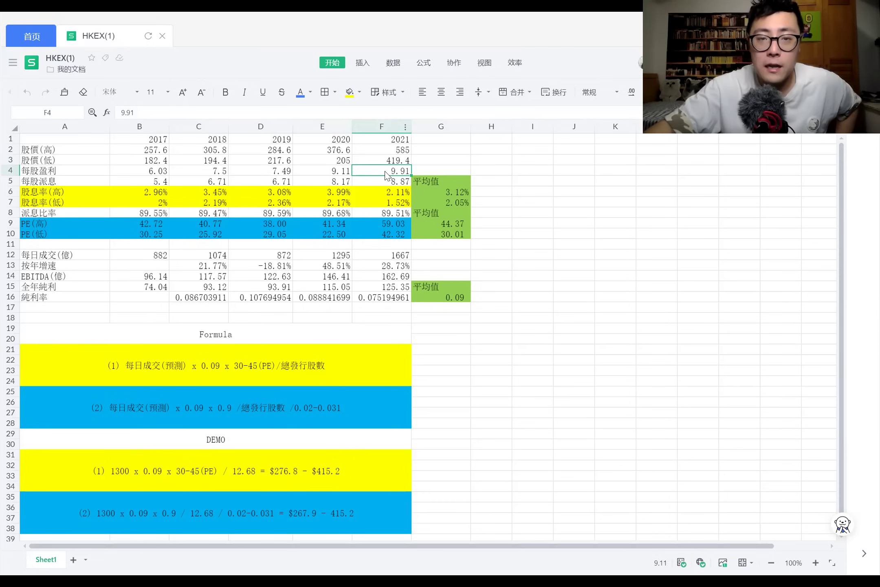
click(338, 174)
click(387, 174)
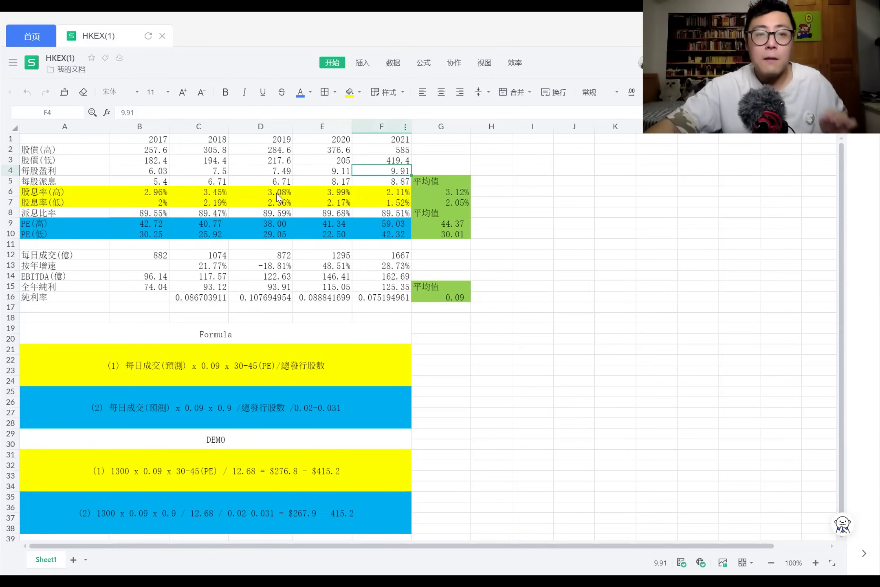
Step: Check the 2017 dividend per share and examine the payout ratio (派息比率) row across 2017 to 2021
click(157, 185)
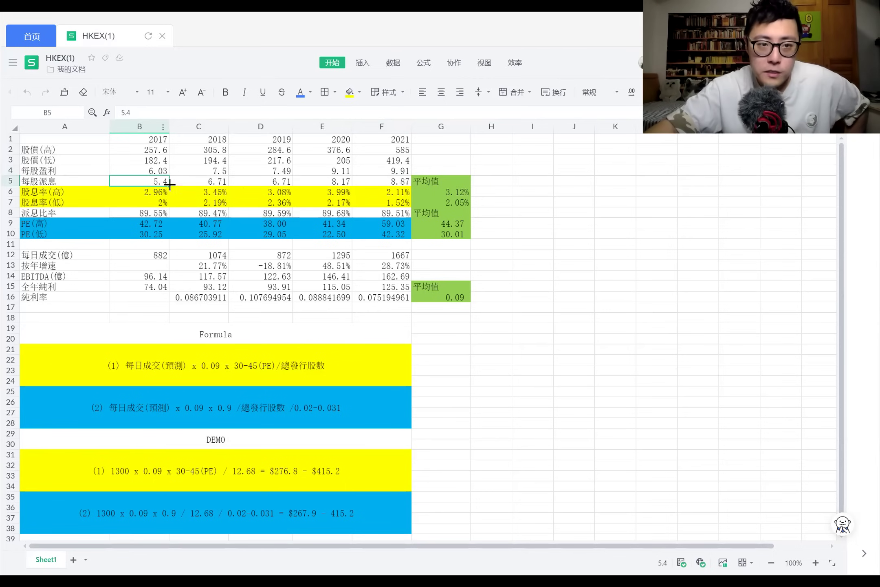
drag(160, 216, 387, 216)
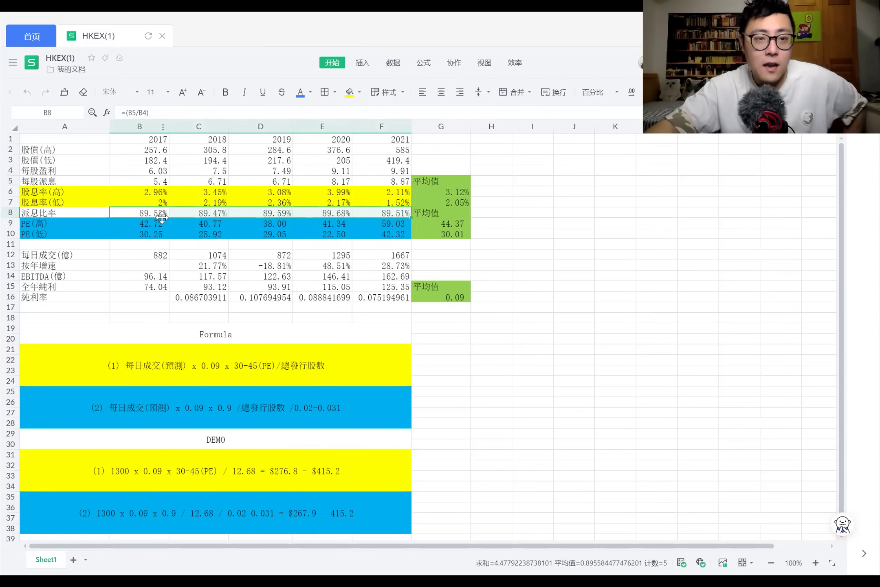
click(211, 214)
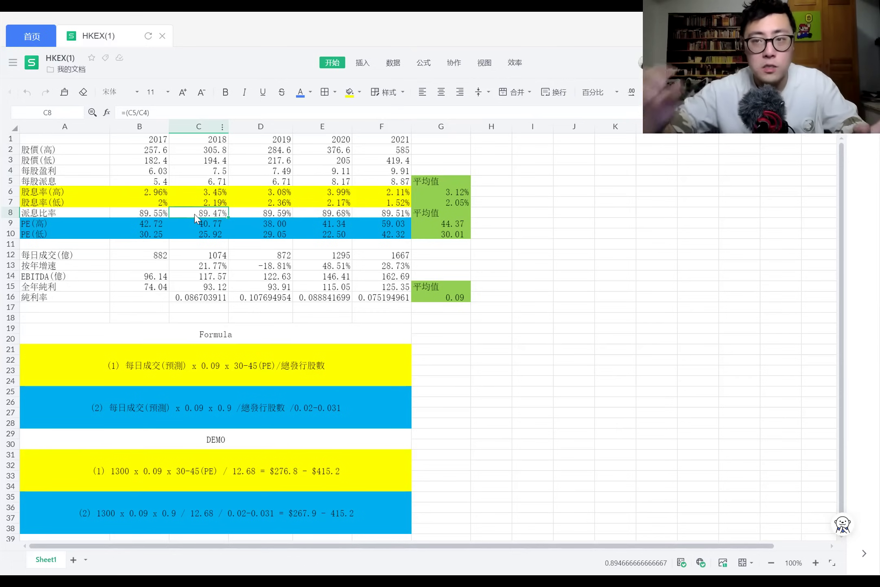
drag(149, 213, 393, 213)
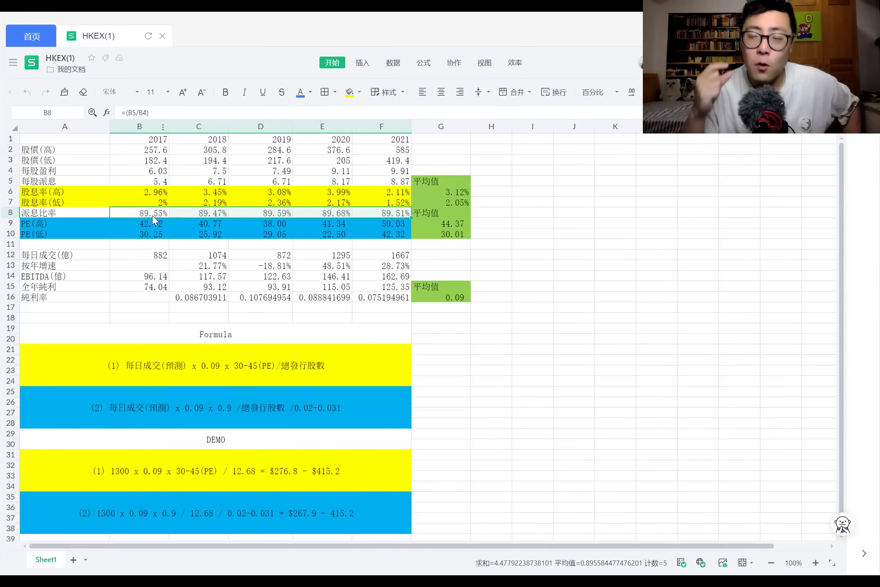
Step: Examine the high and low dividend yield rows (股息率), going through each year from 2017 to 2020
drag(157, 192, 405, 207)
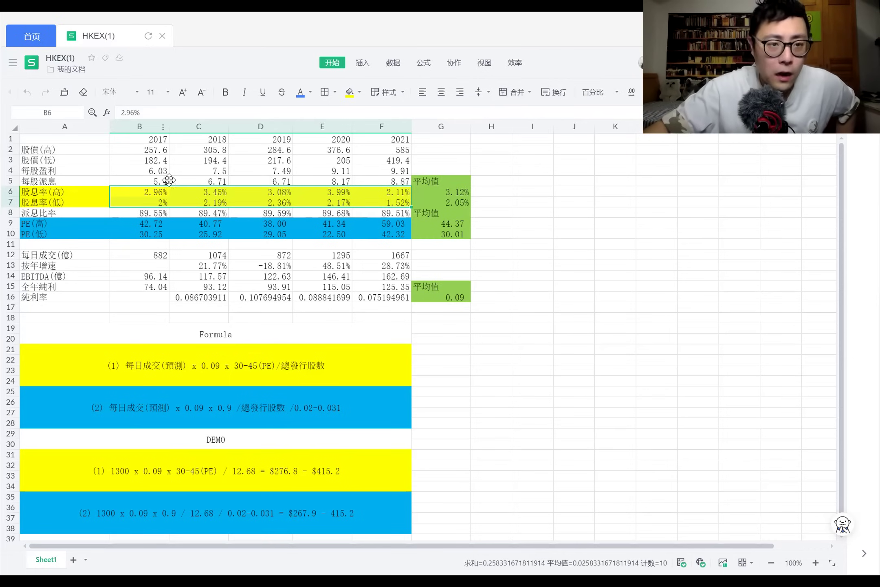
click(142, 191)
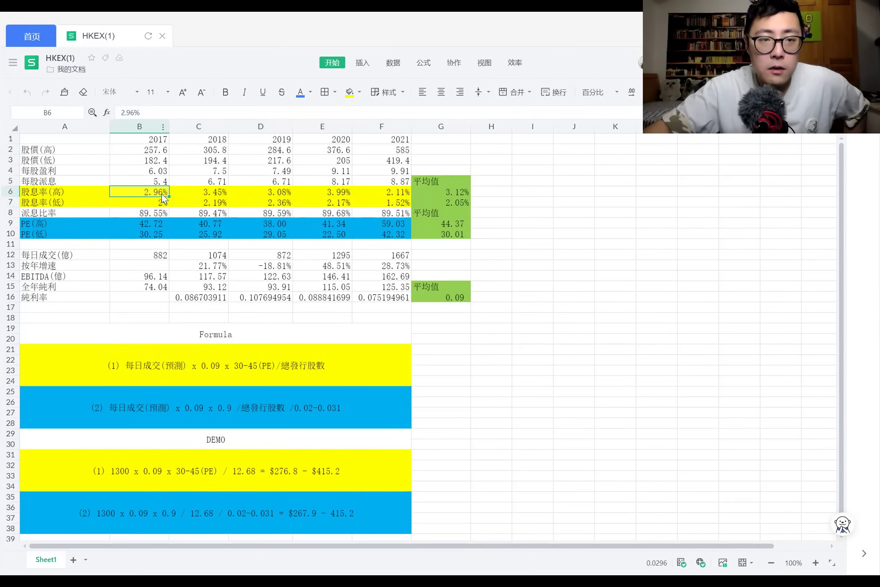
click(216, 194)
click(277, 195)
click(341, 195)
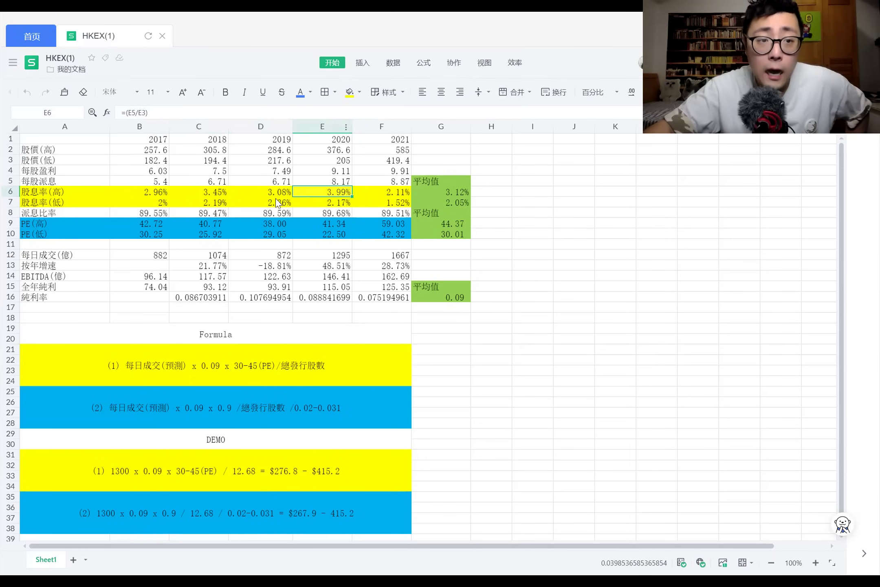
click(157, 202)
click(220, 202)
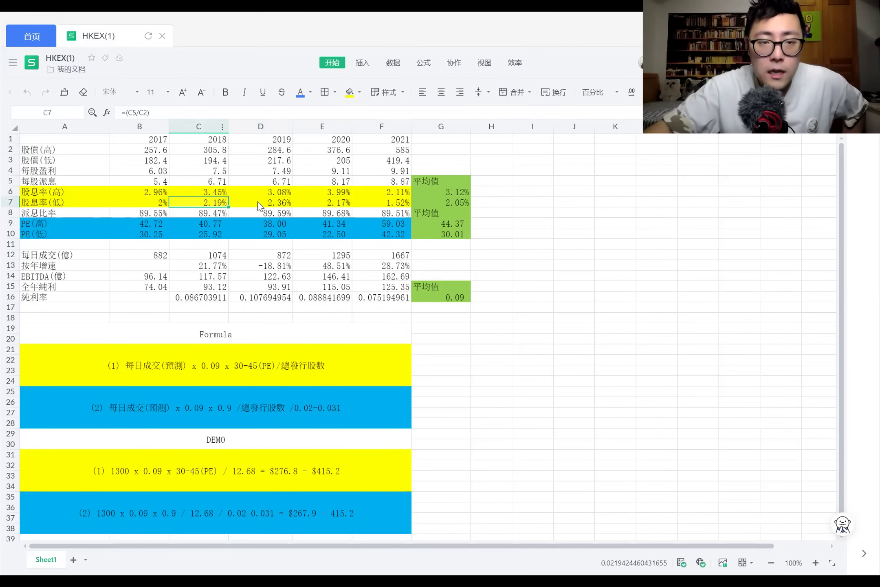
click(285, 203)
click(341, 204)
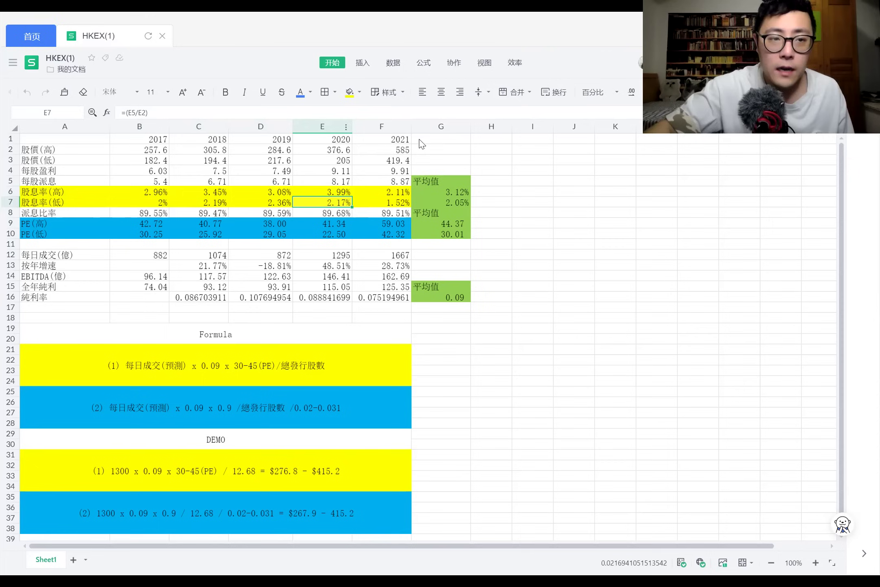
Step: Inspect the 2021 high and low dividend yields in cells F6 and F7
click(397, 195)
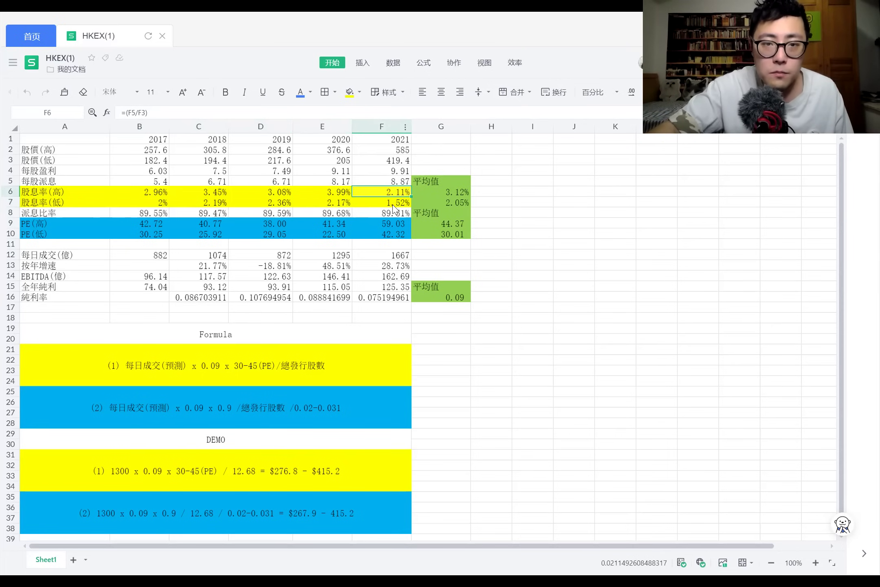
click(394, 206)
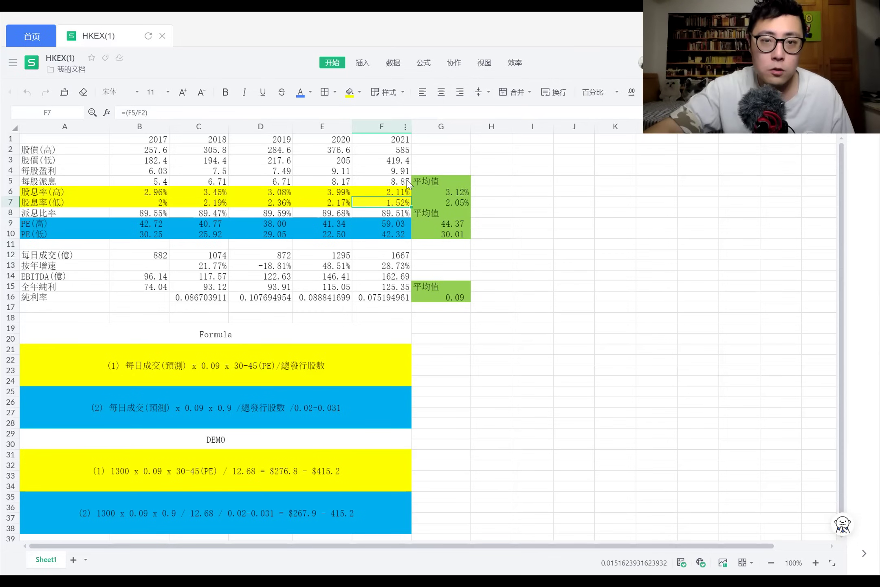
key(Up)
click(394, 204)
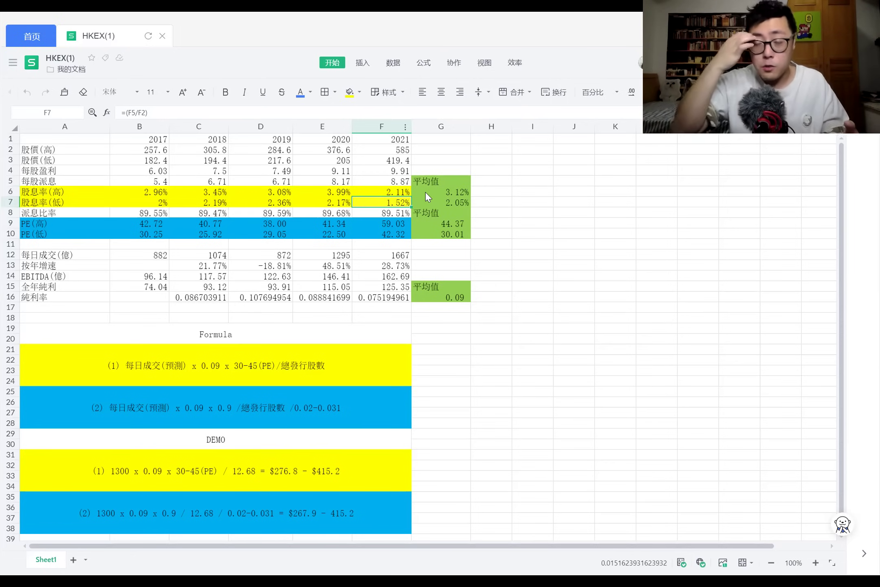
Step: Review the high dividend yield row for 2017 to 2021, checking the 2017, 2018 and 2020 cells individually
drag(146, 194, 374, 191)
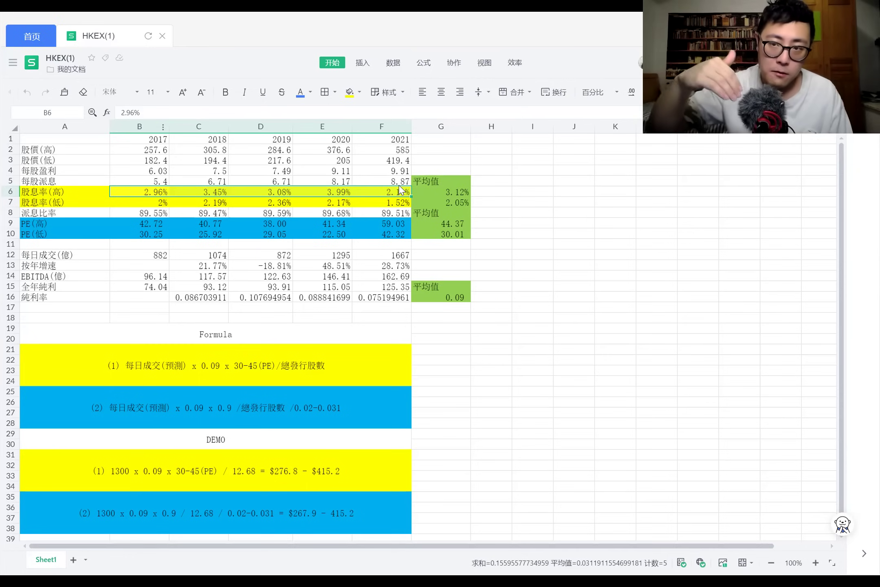
click(153, 195)
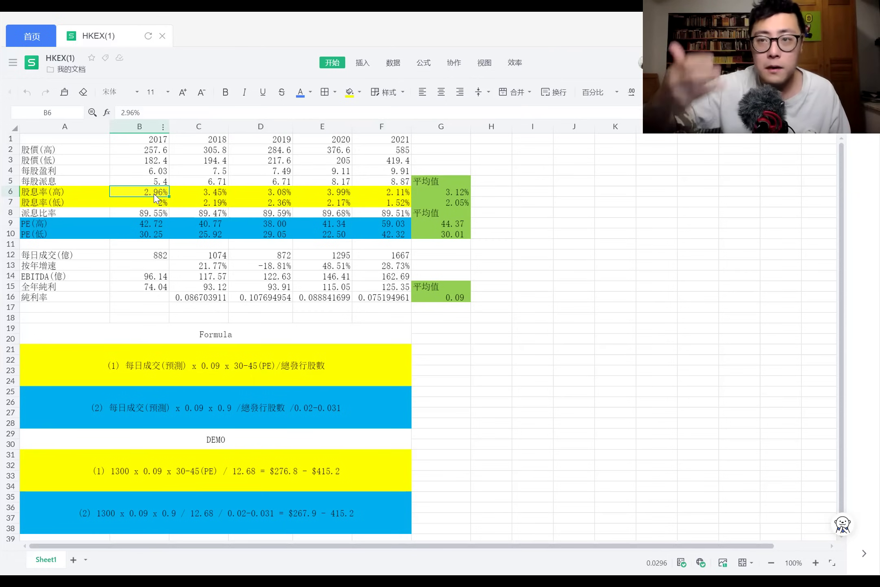
click(217, 195)
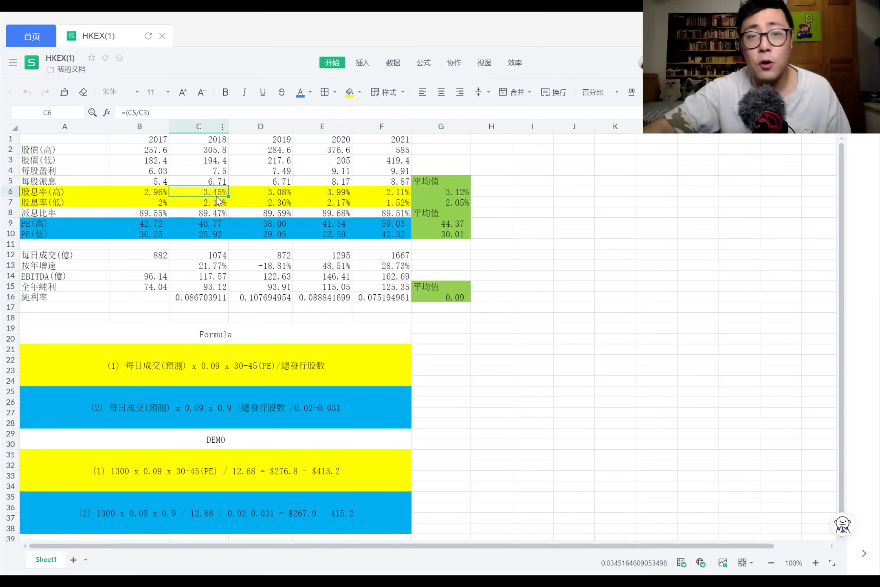
click(347, 196)
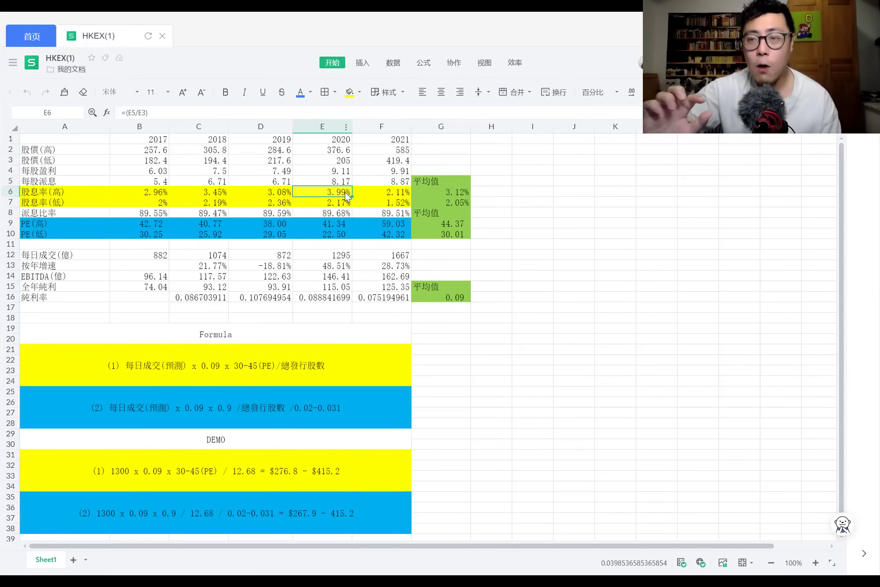
drag(158, 191, 364, 191)
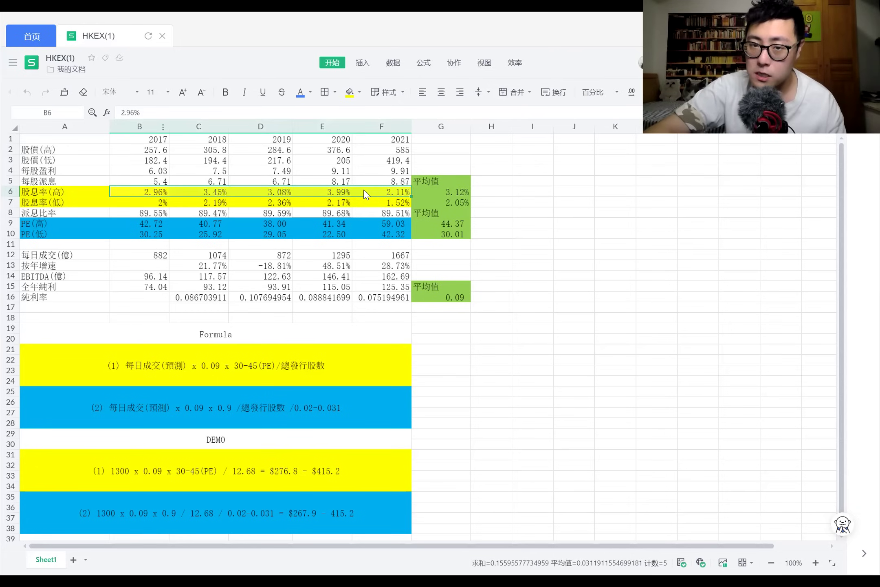
Step: Inspect the average high and low dividend yields in G6 and G7, and select the high-yield row including its average
click(443, 190)
click(443, 203)
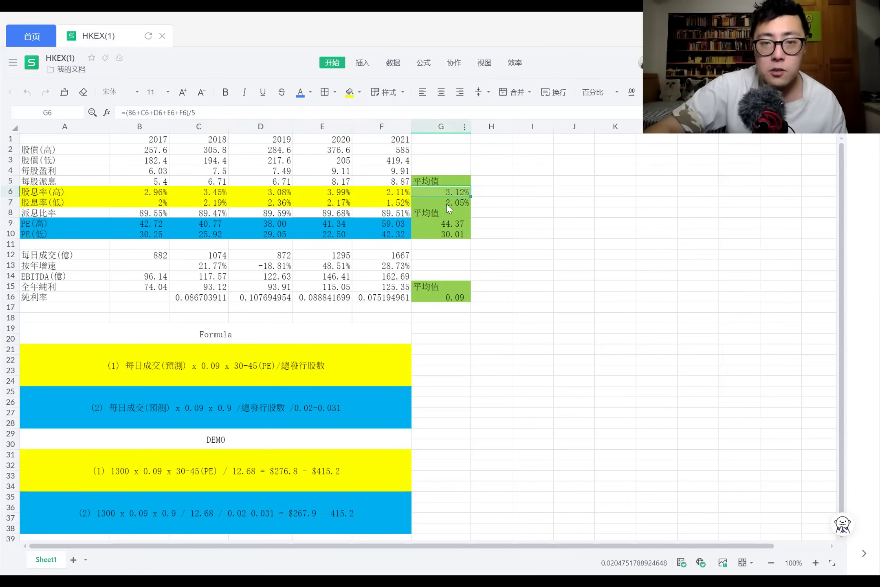
drag(154, 192, 461, 191)
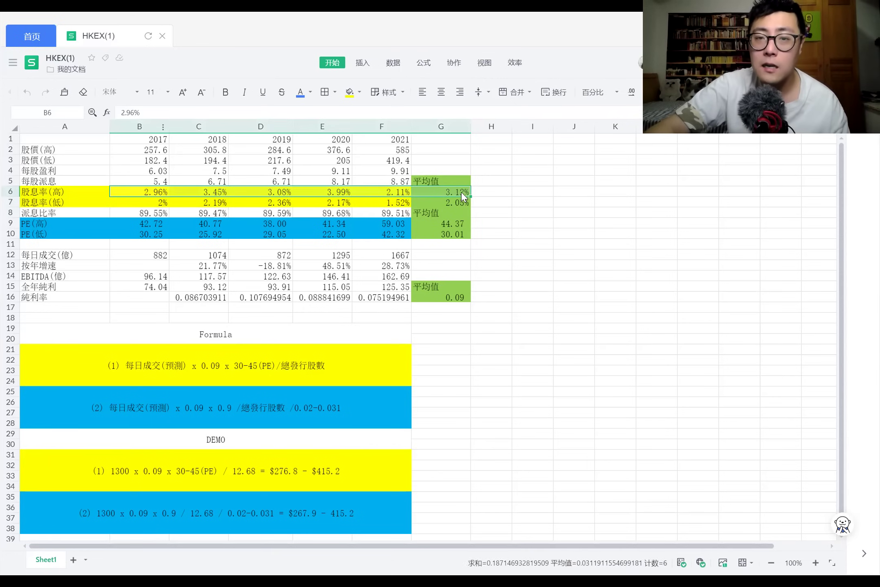
Step: Check the formulas behind the average high and low dividend yields, along with the 2018 low yield
click(461, 191)
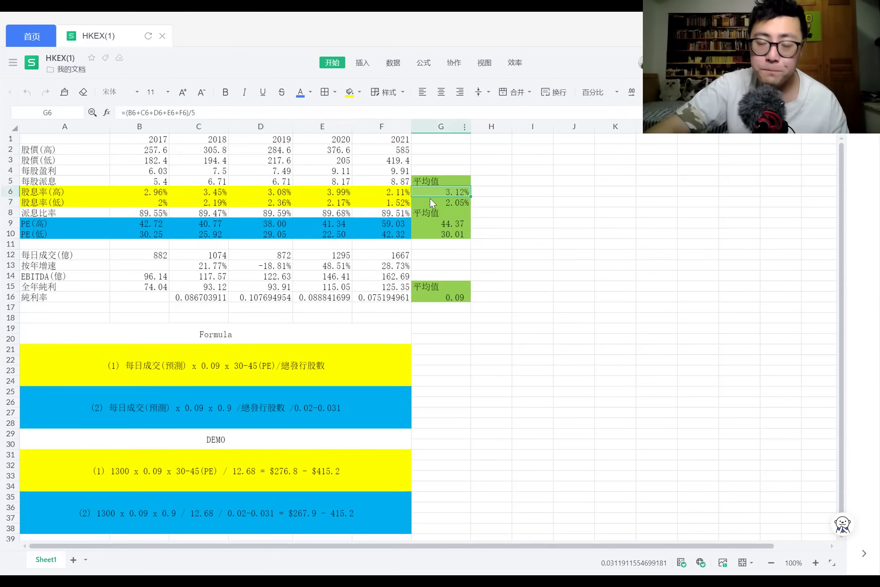
click(196, 202)
click(456, 202)
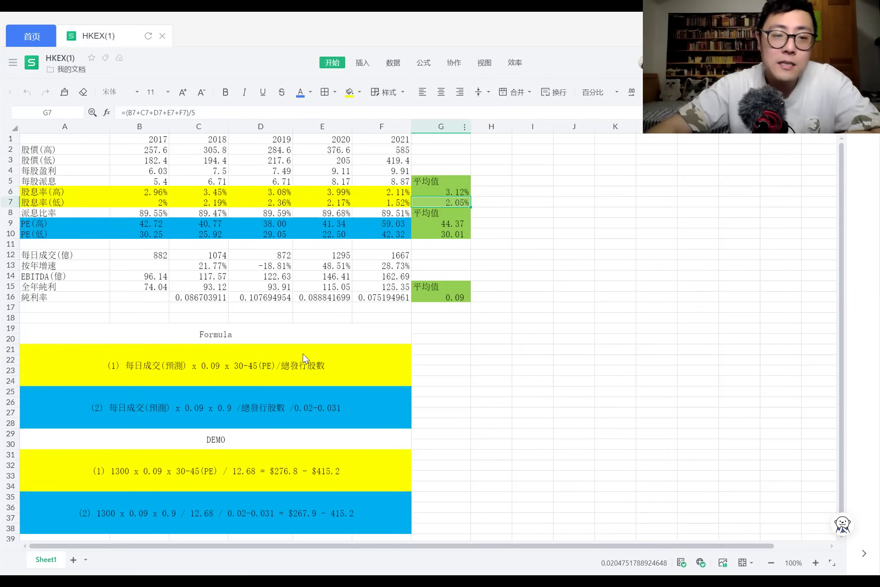
Step: Review the block from daily turnover (每日成交) to net margin (純利率), including the 2021 margin, the full turnover row and 2021 growth
drag(84, 255, 384, 301)
click(386, 299)
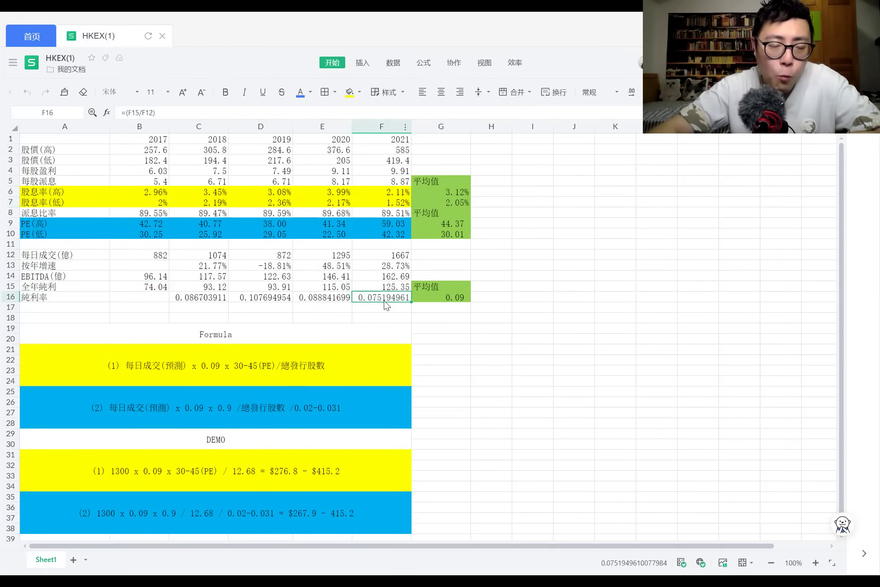
drag(158, 258, 371, 258)
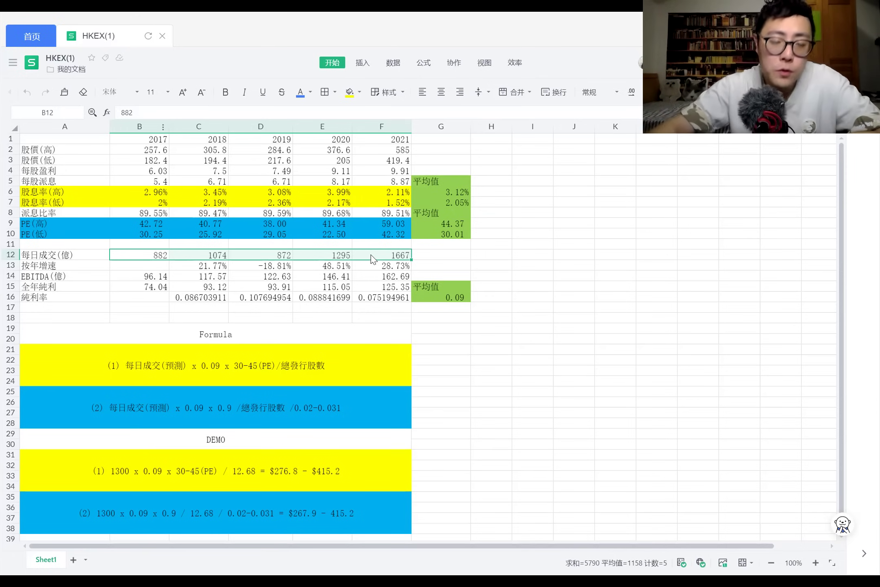
click(379, 268)
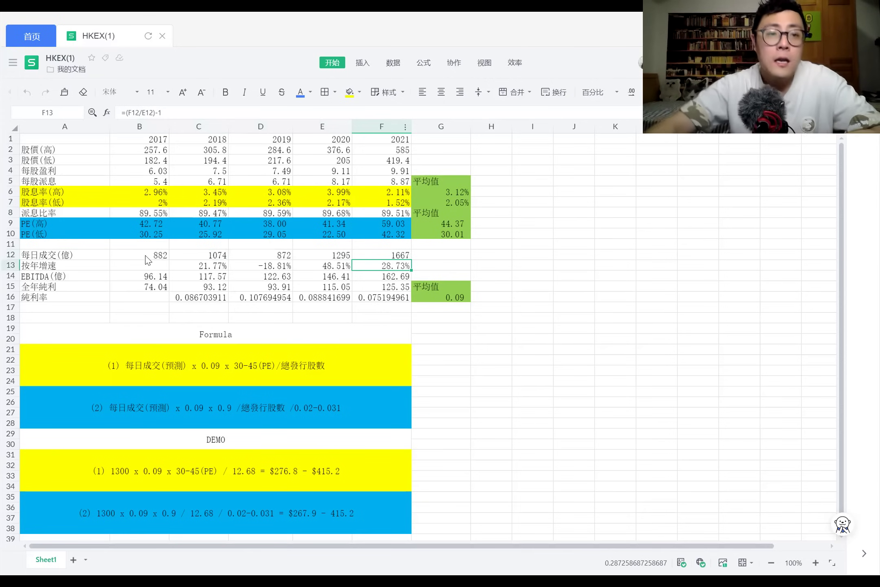
Step: Go through the daily turnover (每日成交) for each year from 2017 to 2021, and check the 2021 high share price
click(163, 255)
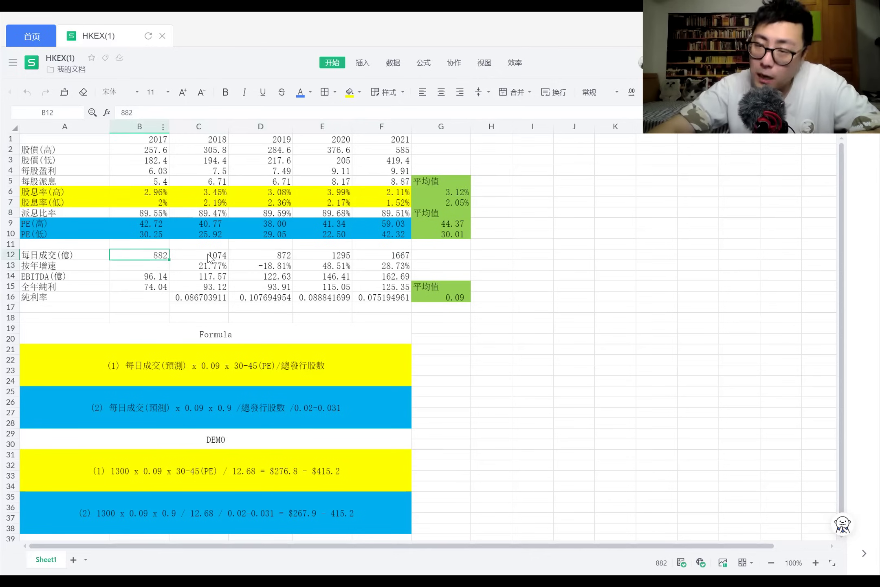
click(220, 257)
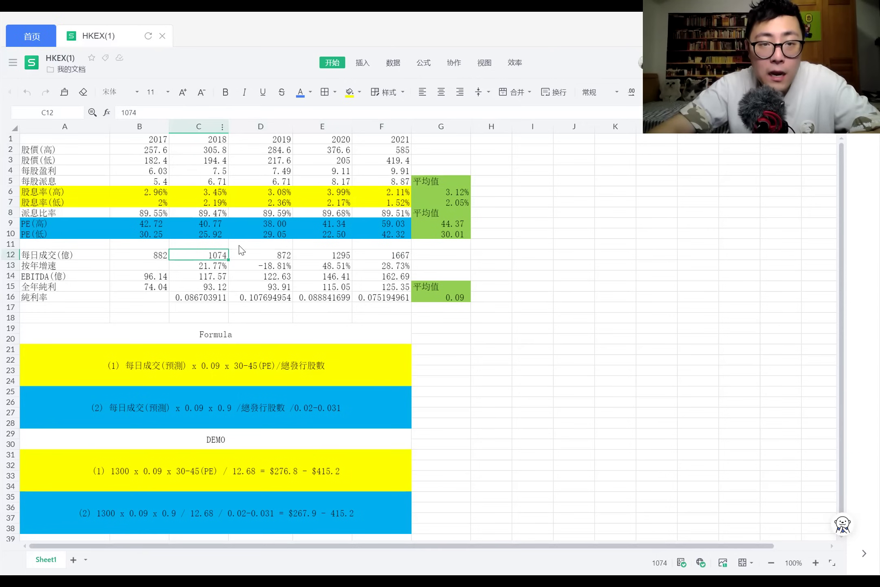
click(273, 253)
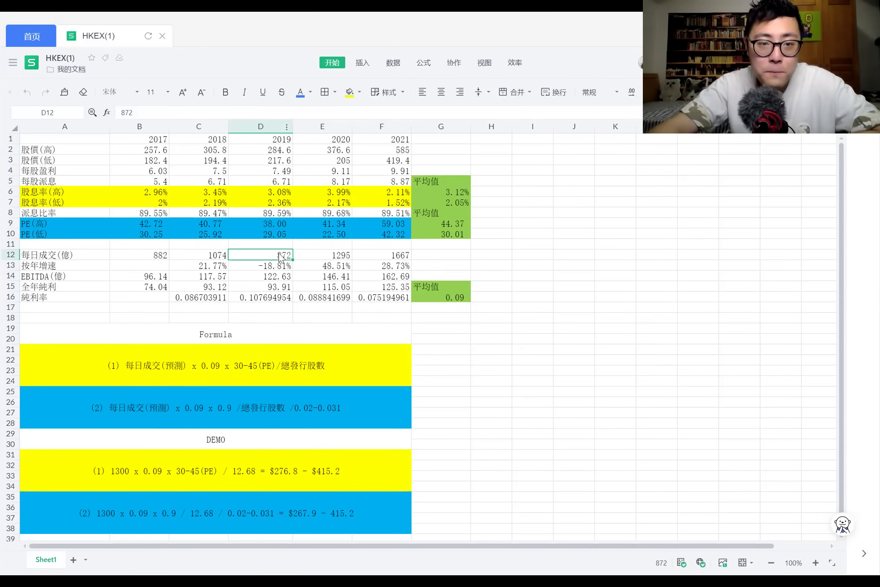
click(333, 255)
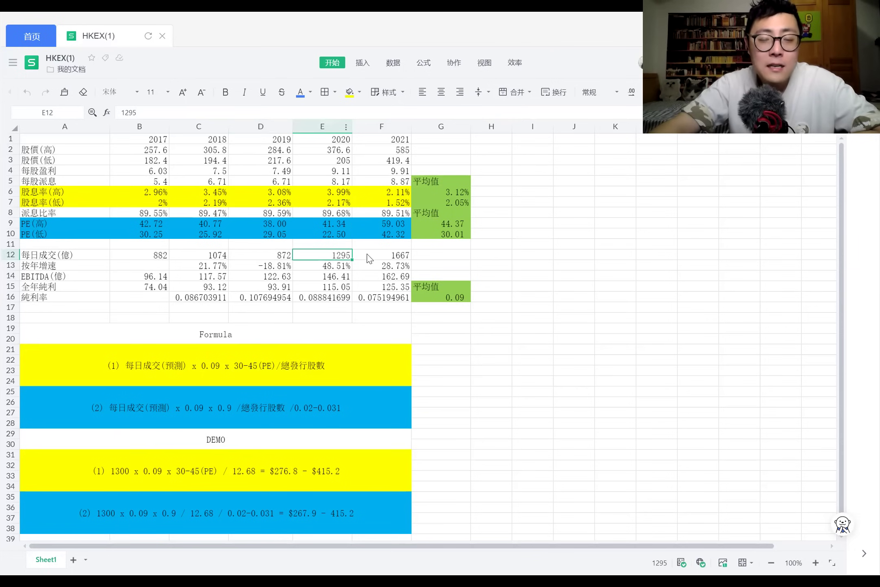
click(379, 258)
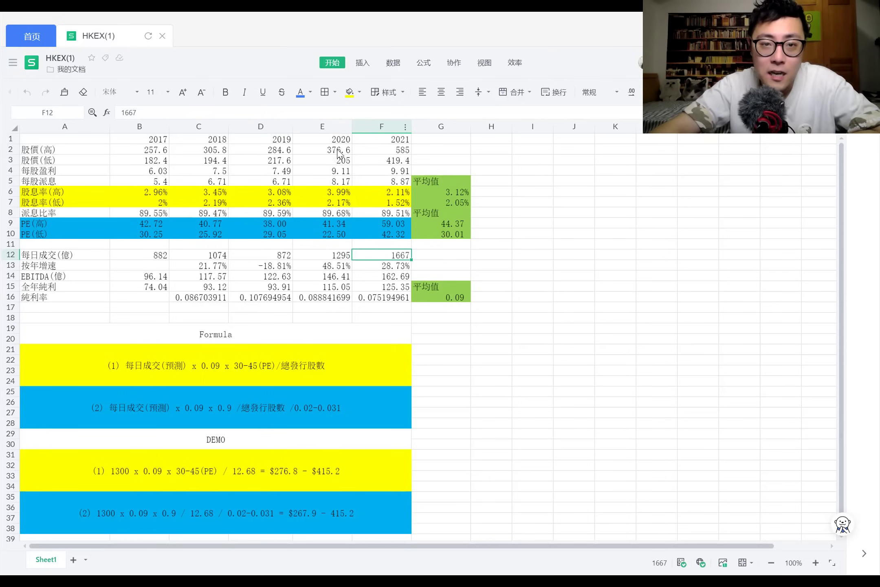
click(398, 154)
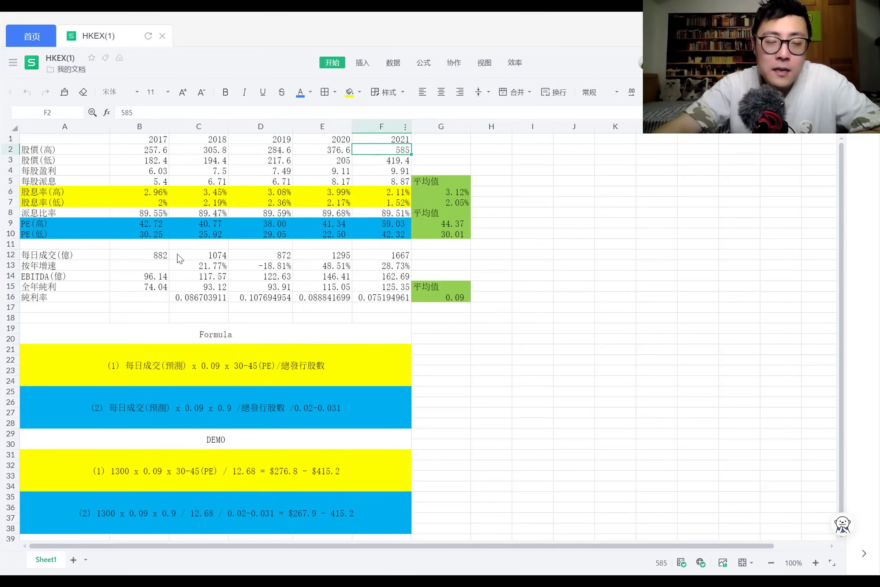
Step: Compare daily turnover with full-year net profit (全年純利) for 2017 and 2018, and inspect the 2018 net margin formula
click(162, 256)
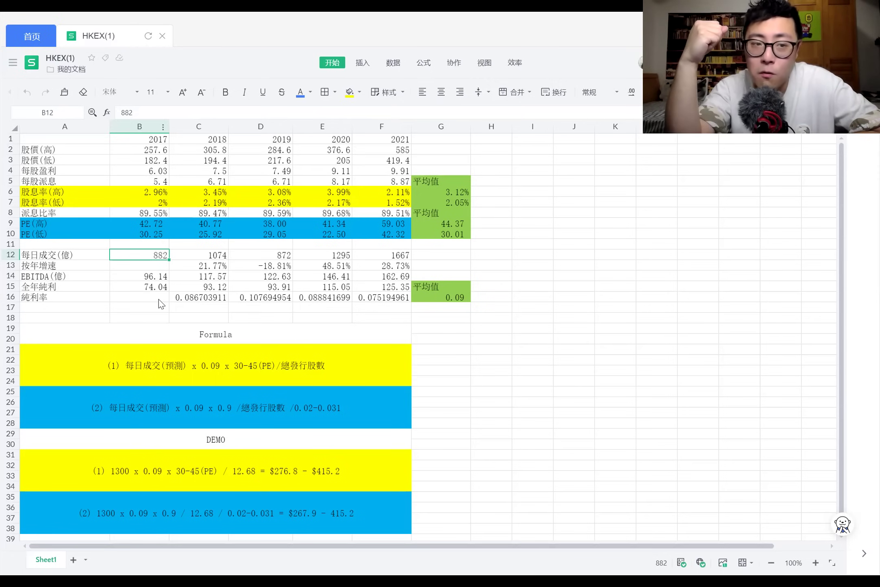
click(151, 277)
click(163, 256)
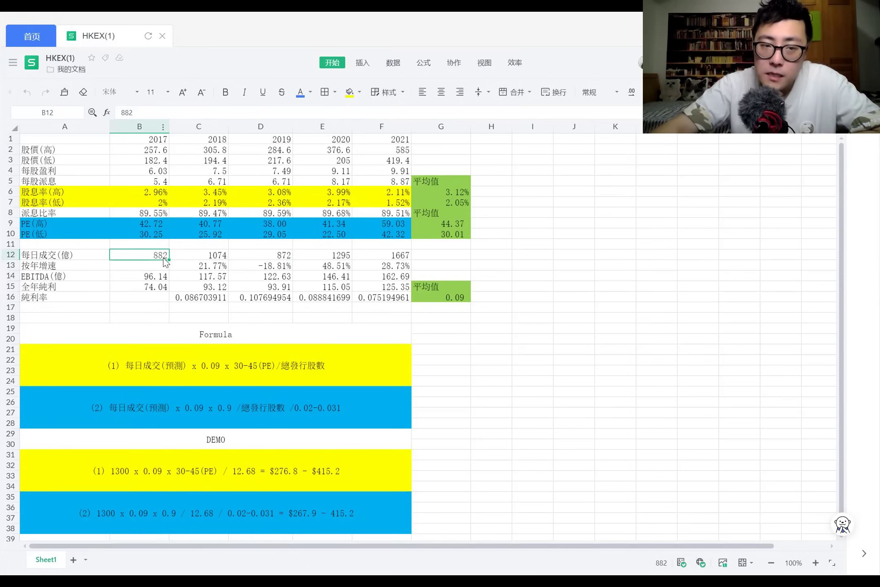
click(149, 289)
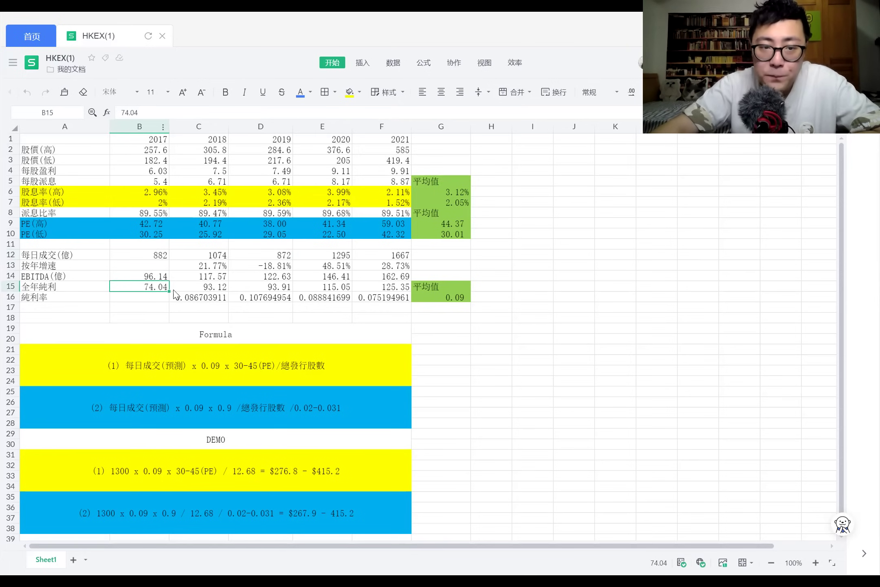
click(220, 260)
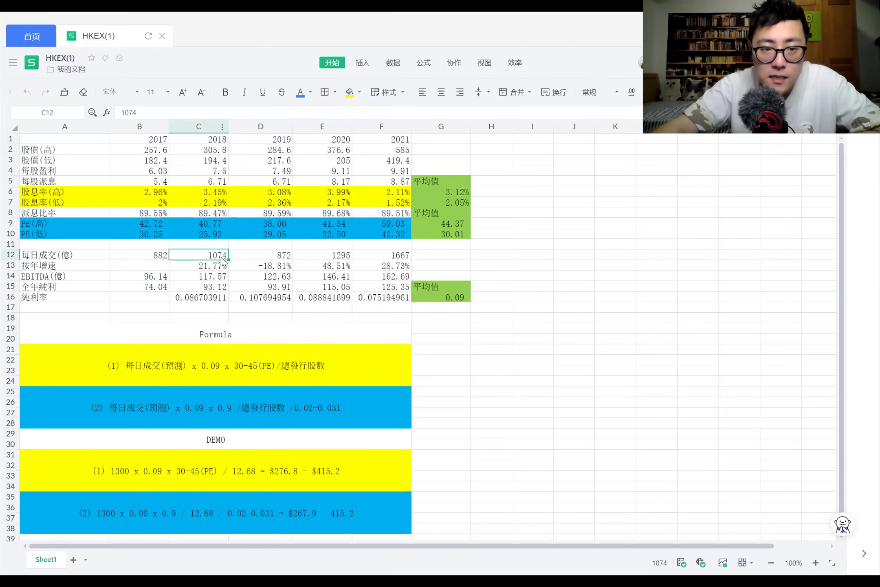
click(215, 290)
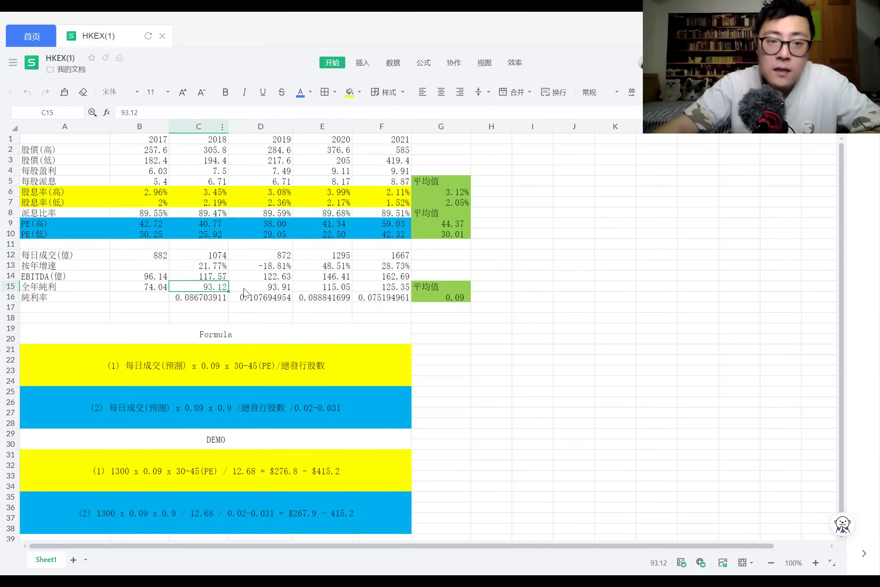
click(210, 298)
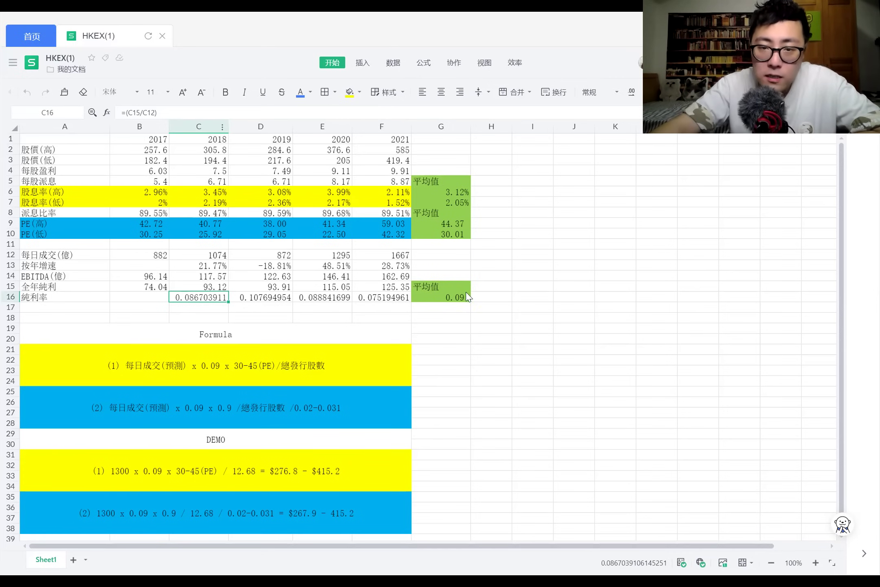
Step: Examine the 2021 daily turnover alongside the average net margin formula in G16
click(405, 256)
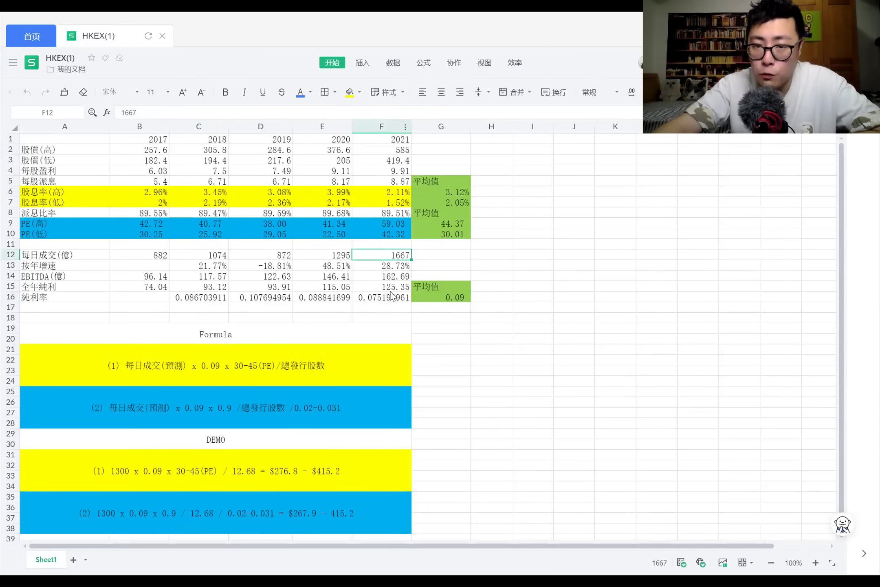
click(462, 303)
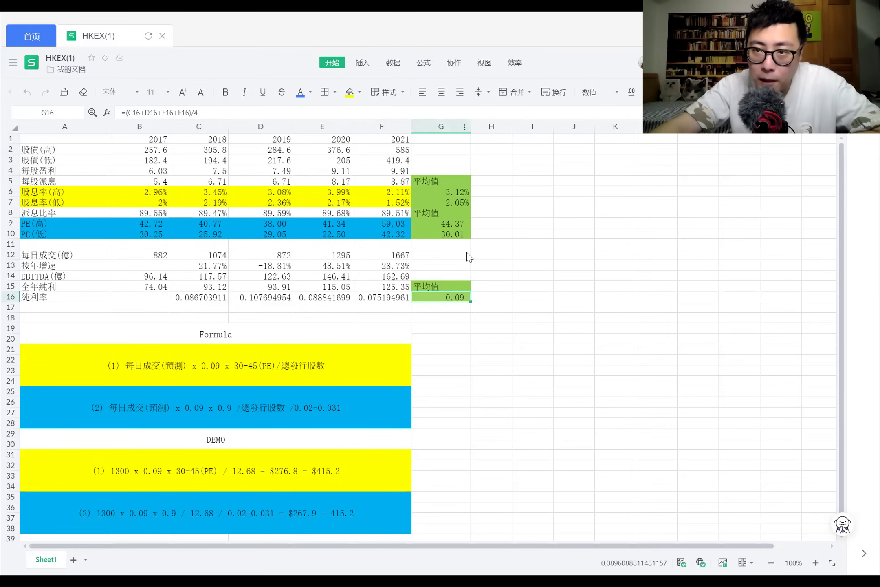
click(468, 256)
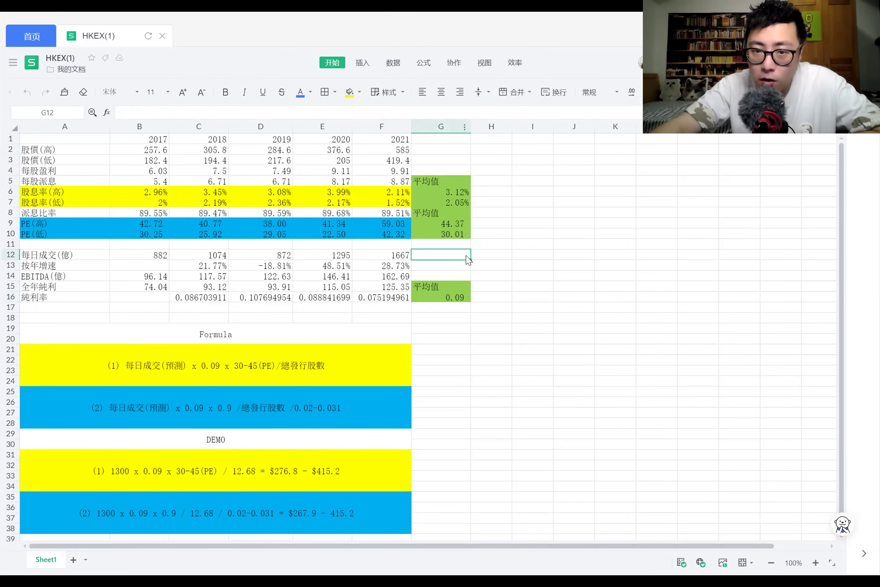
click(465, 299)
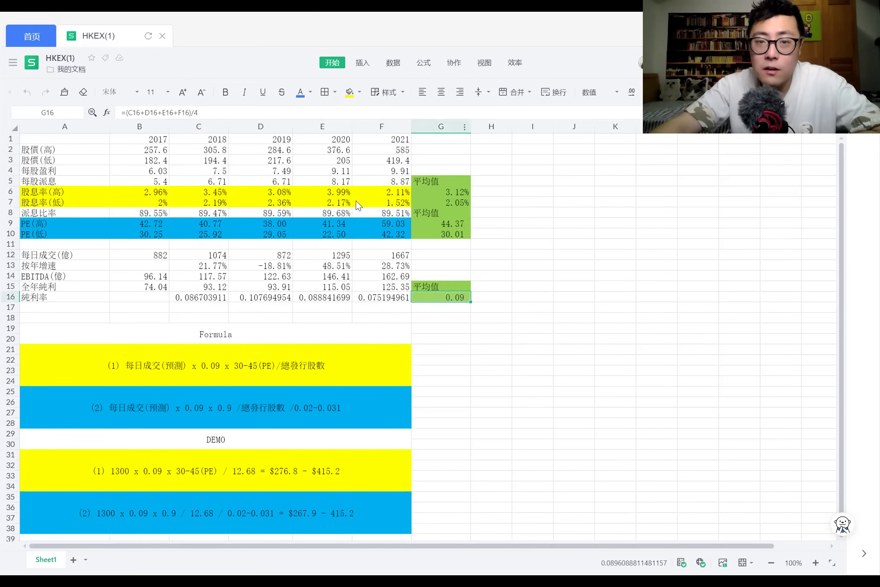
Step: Check the 2021 dividend per share (每股派息) and the 2021 full-year net profit
click(423, 171)
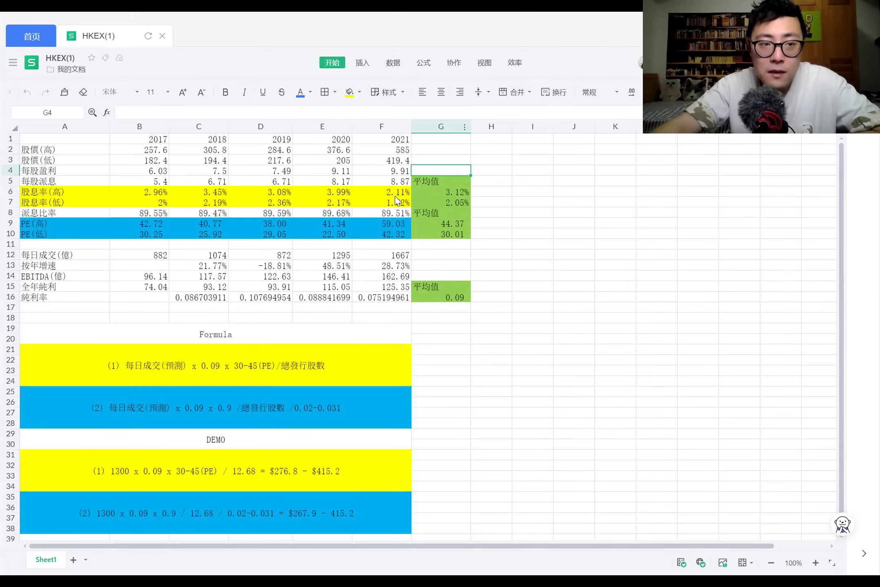
click(399, 183)
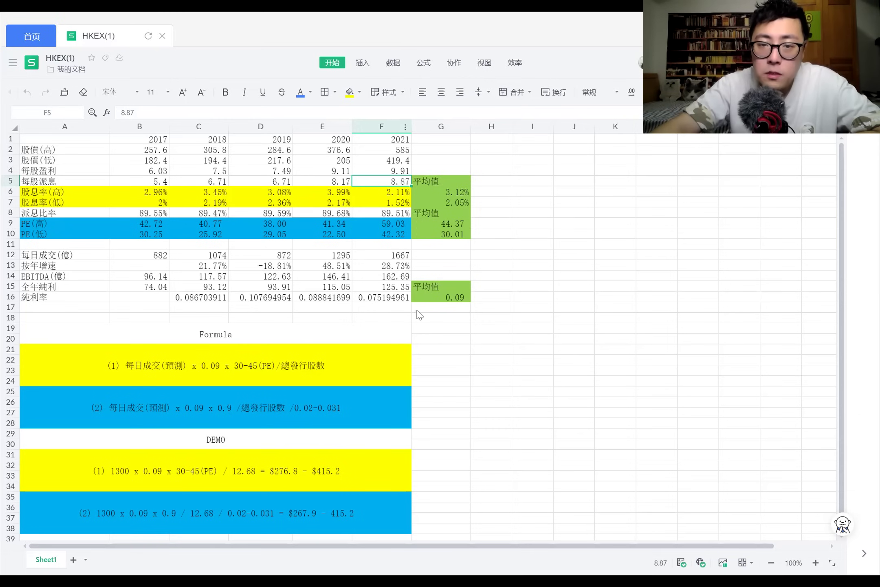
click(450, 305)
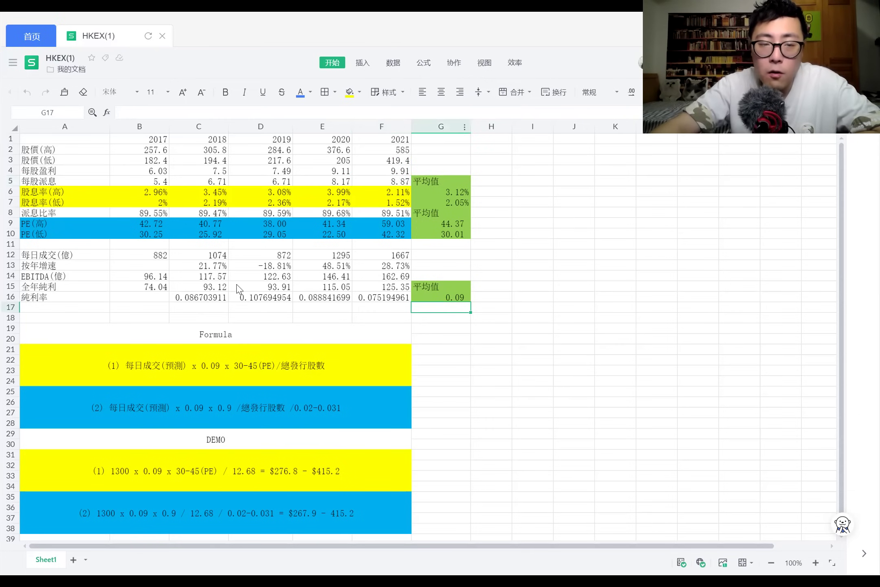
click(394, 286)
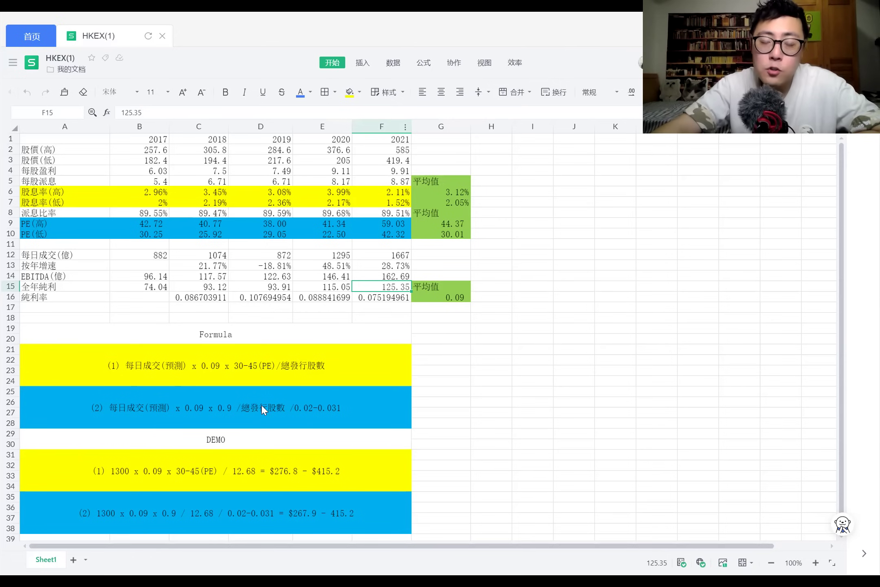
Step: Examine valuation formula (2) against the average low and high dividend yields that supply its yield range
click(307, 409)
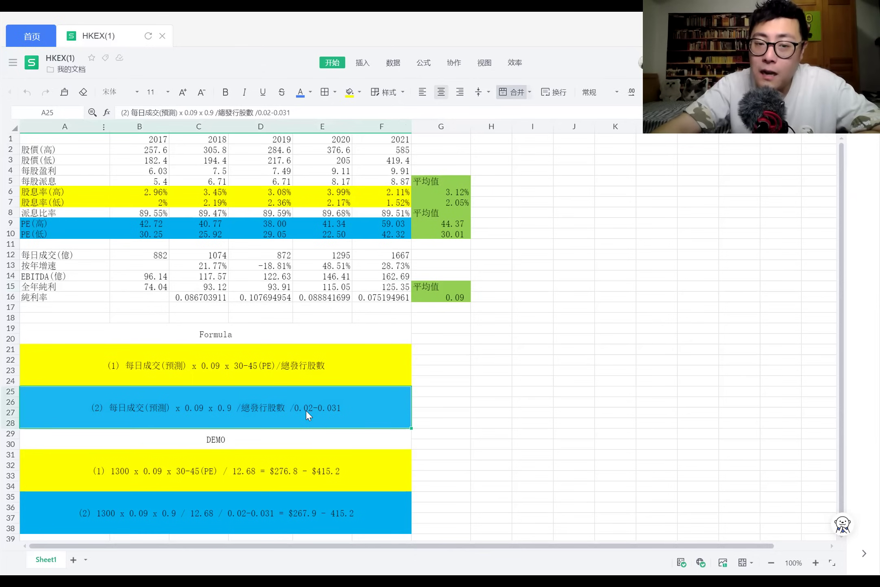
click(457, 204)
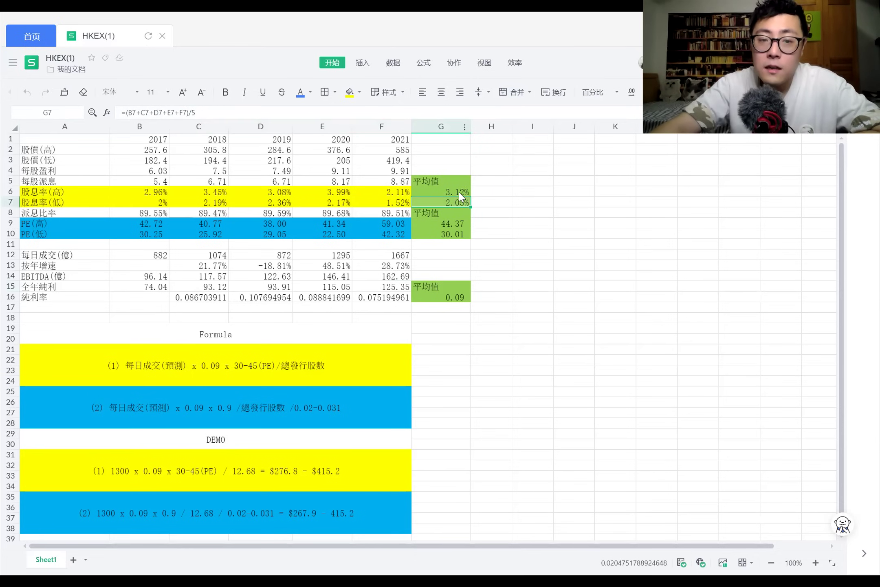
click(459, 192)
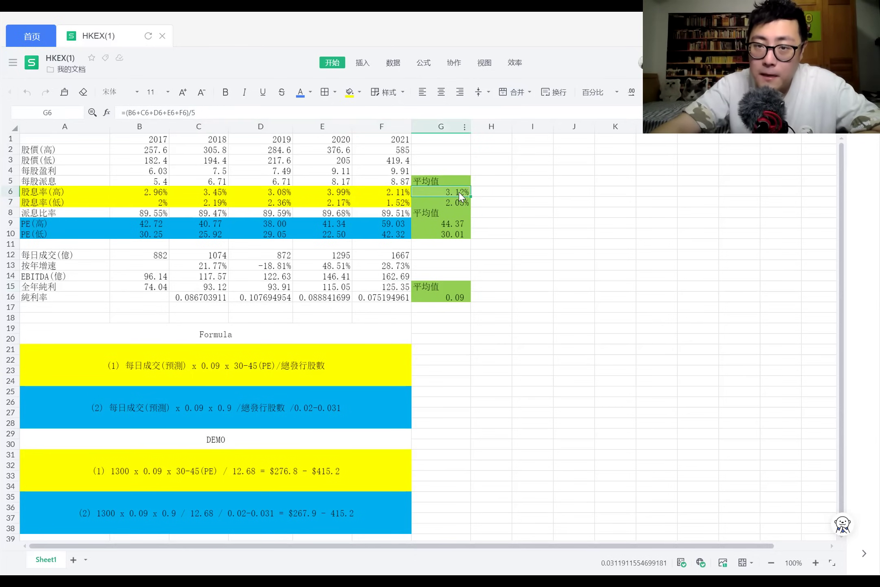
click(364, 414)
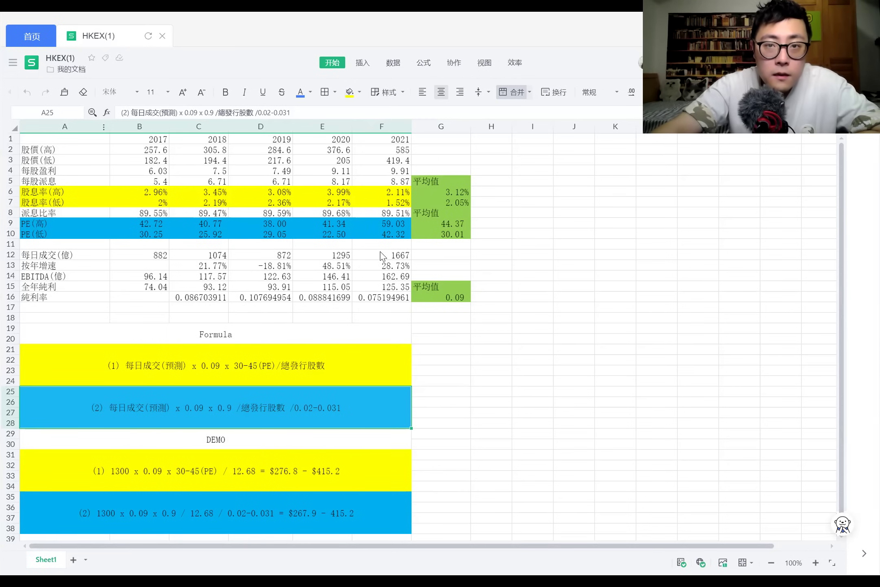
Step: Switch to the browser's HKEX monthly market highlights page and highlight the February 2022 average daily turnover figure
key(alt+Tab)
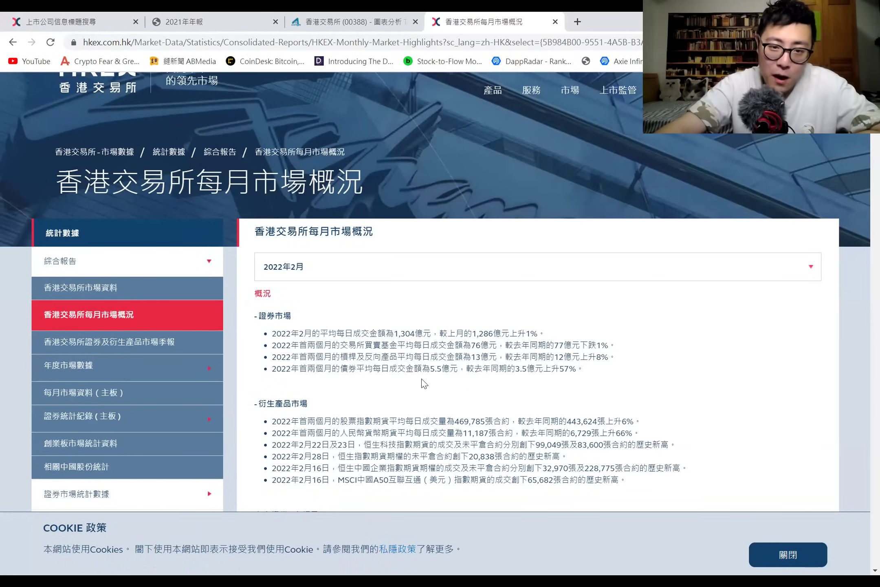
scroll(265, 273, down, 1)
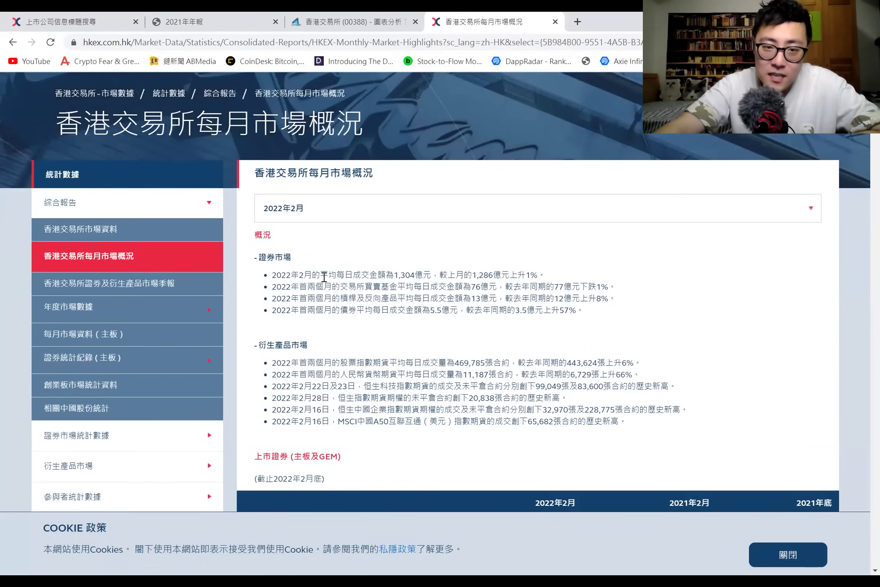
drag(392, 277, 356, 272)
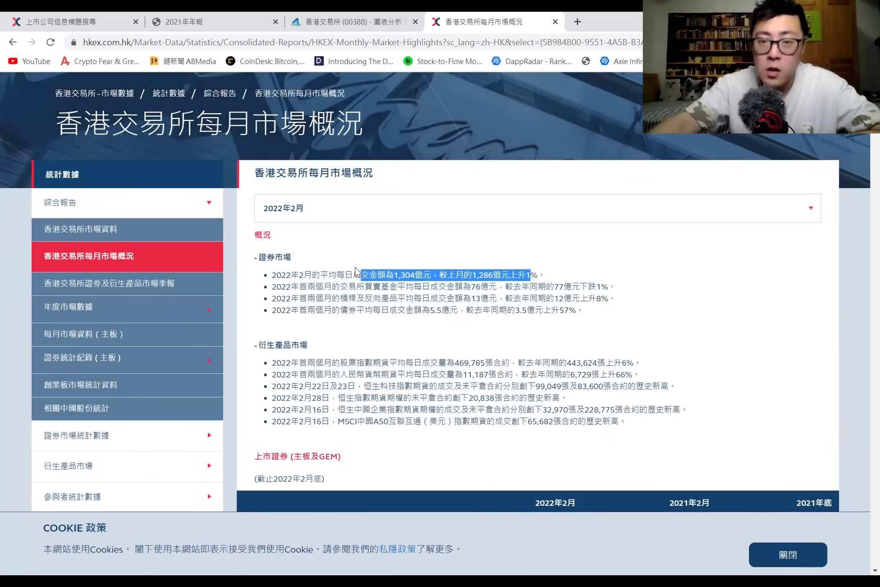
click(405, 283)
drag(415, 274, 360, 272)
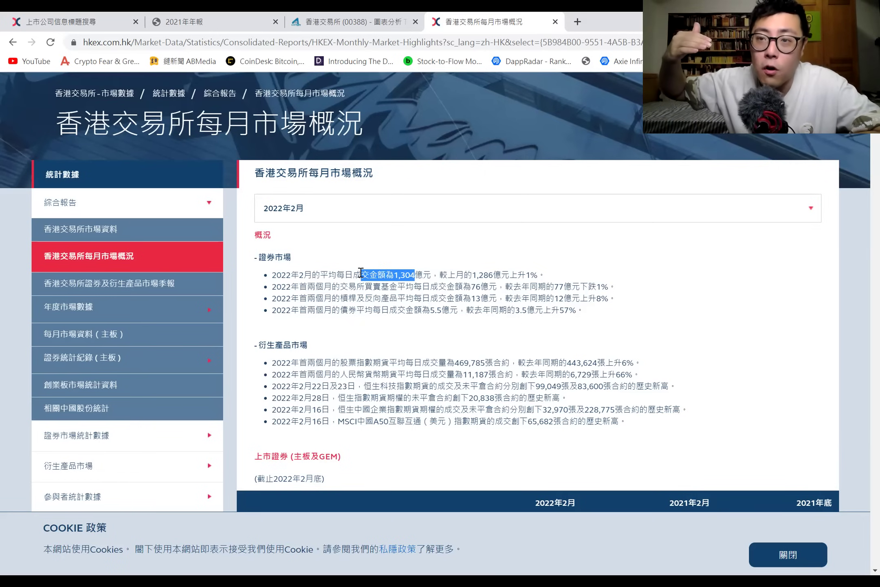
click(386, 283)
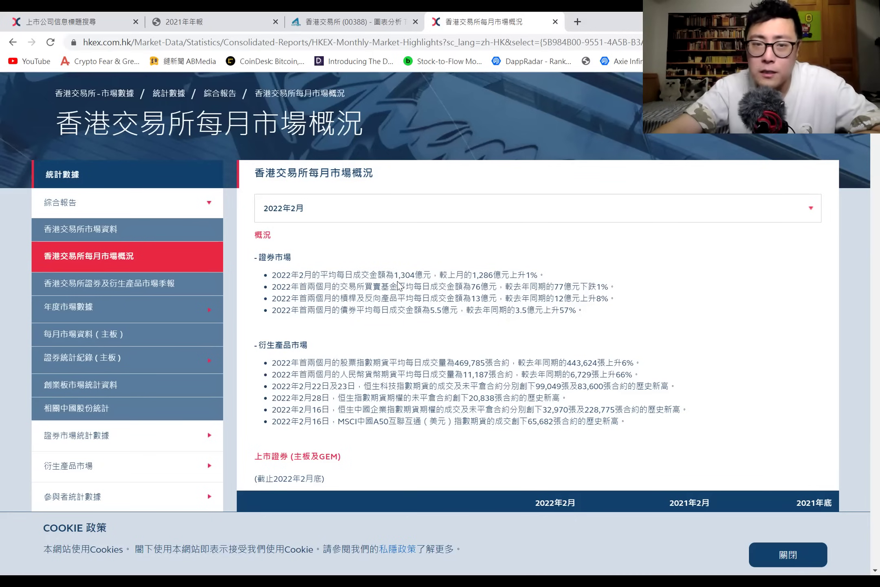
drag(415, 274, 355, 277)
click(410, 283)
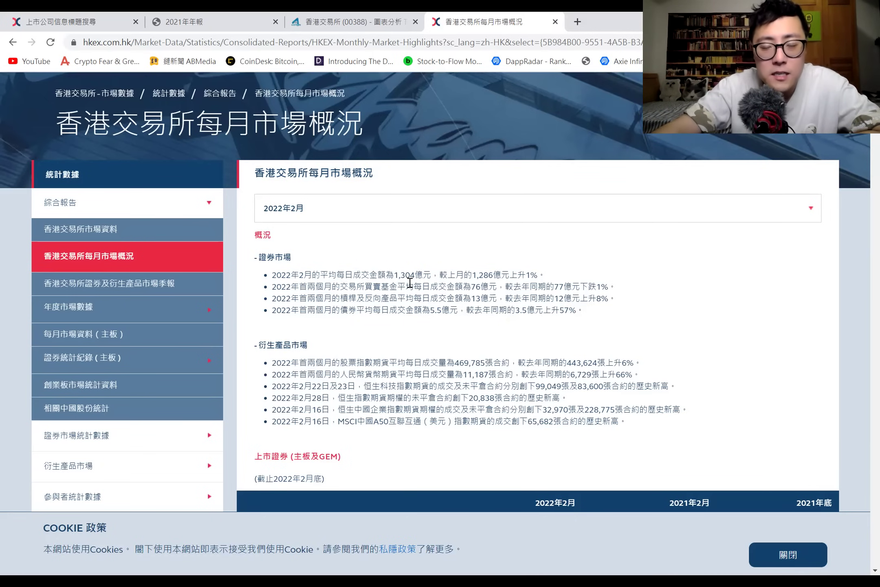
Step: Highlight the previous month's average daily turnover in the February 2022 securities market summary and leave the browser page
drag(476, 277, 508, 276)
click(508, 276)
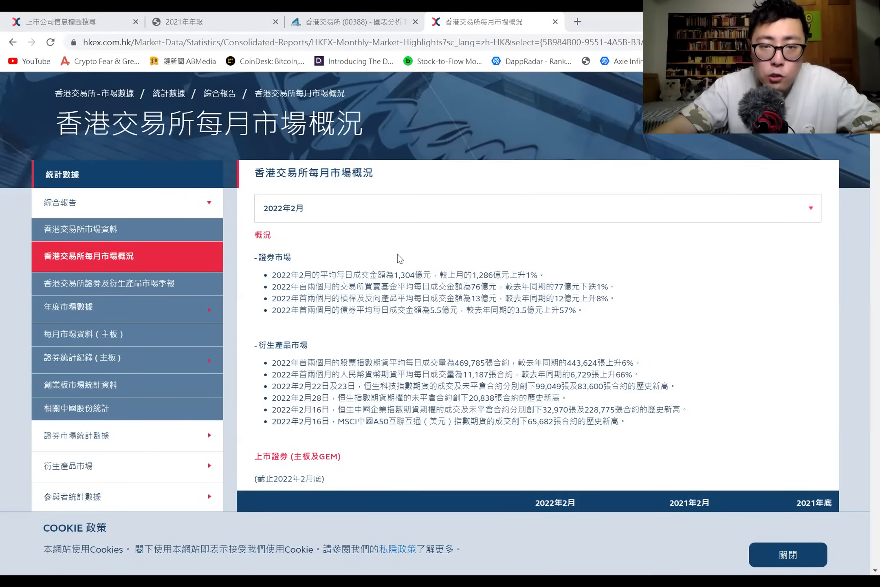
key(alt+Tab)
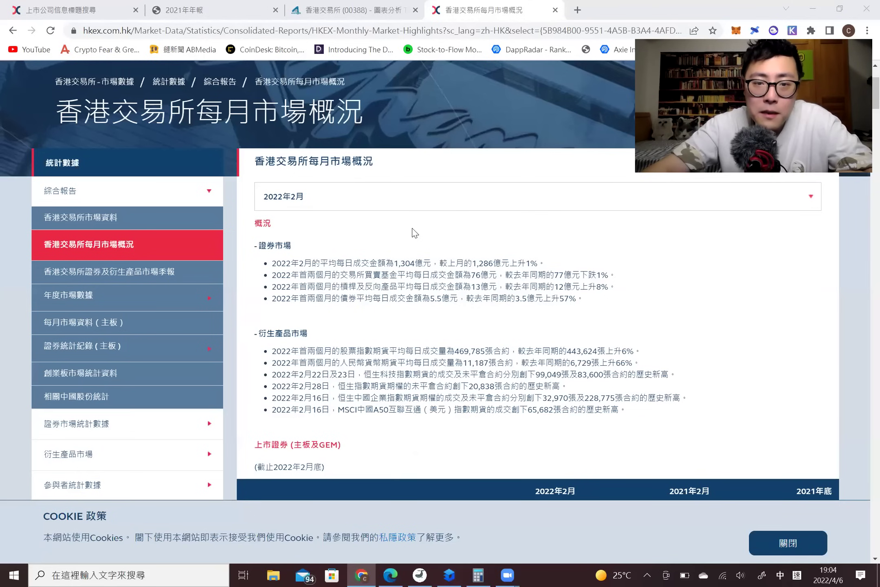
Step: Load the September 2021 (2021年9月) monthly market highlights and highlight the average daily turnover for the first nine months
click(340, 197)
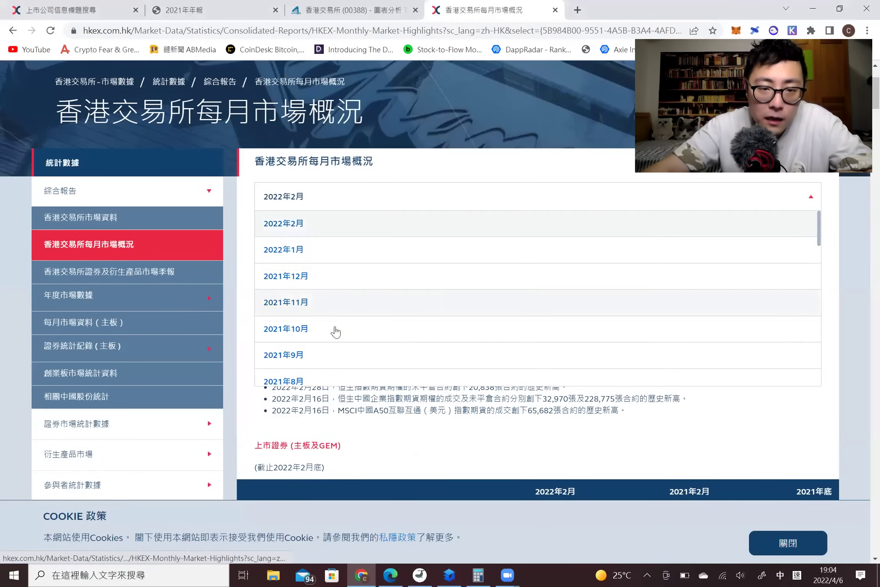
click(345, 356)
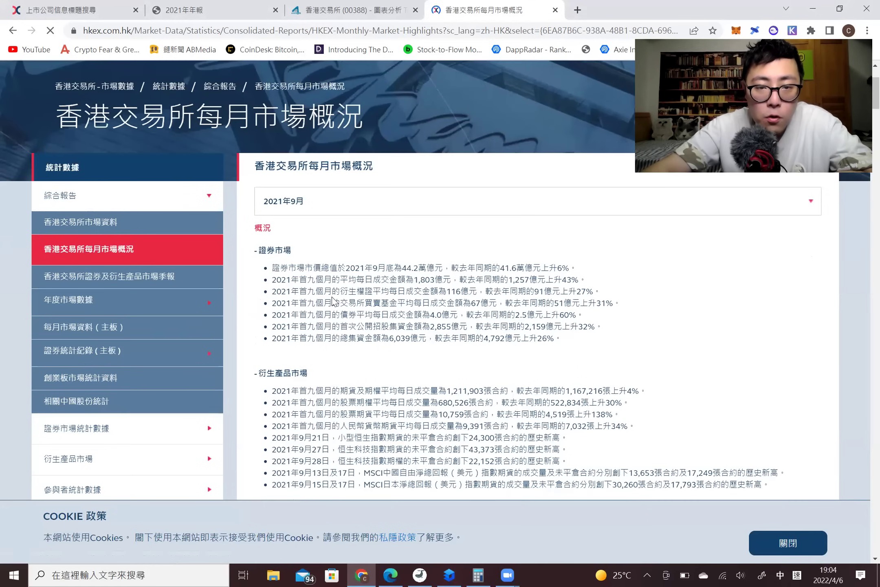
drag(348, 279, 372, 279)
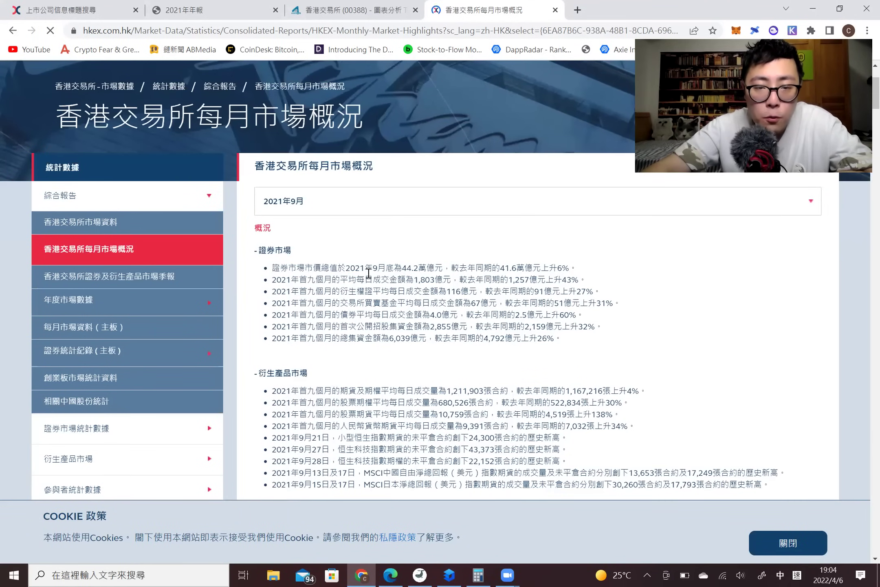
drag(440, 278, 440, 278)
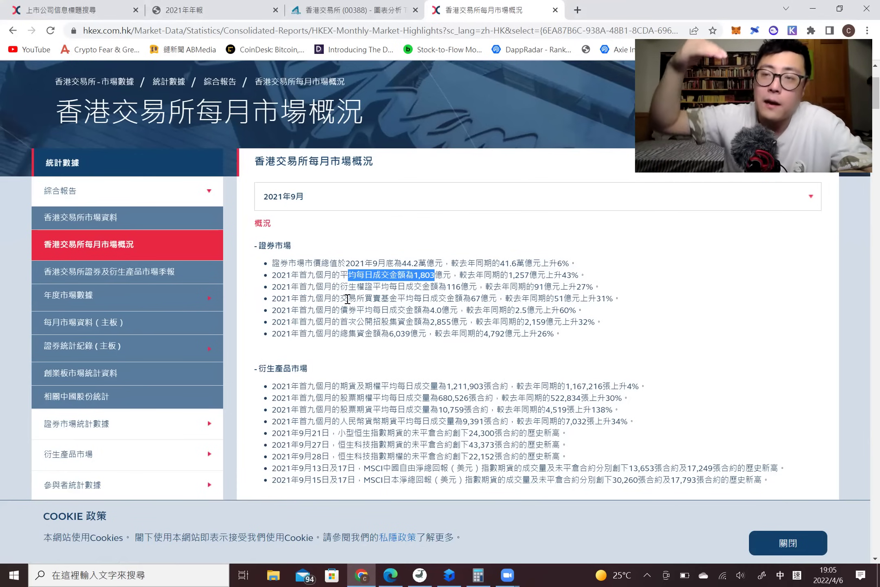
Step: Check the HKEX (00388) price chart and company filings list, and select 2022年1月 on the monthly market highlights page
click(346, 7)
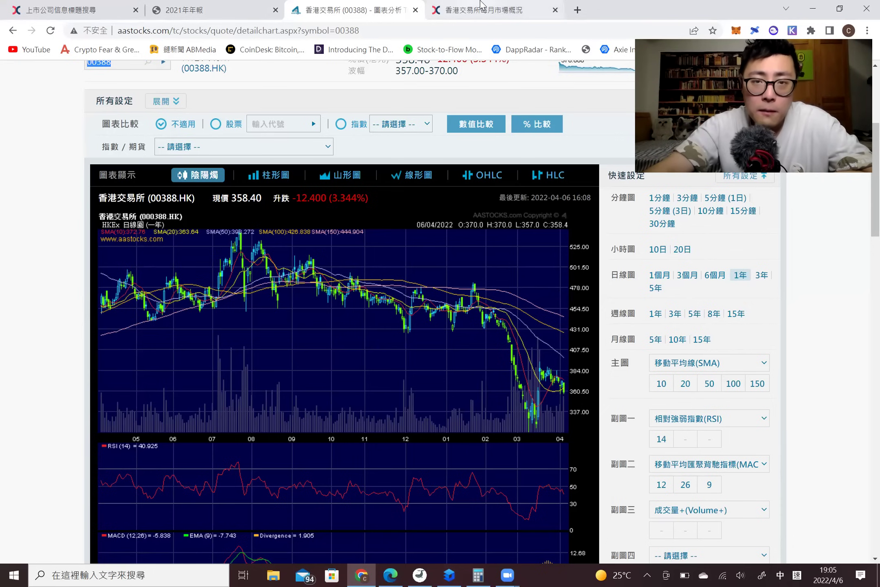
click(98, 9)
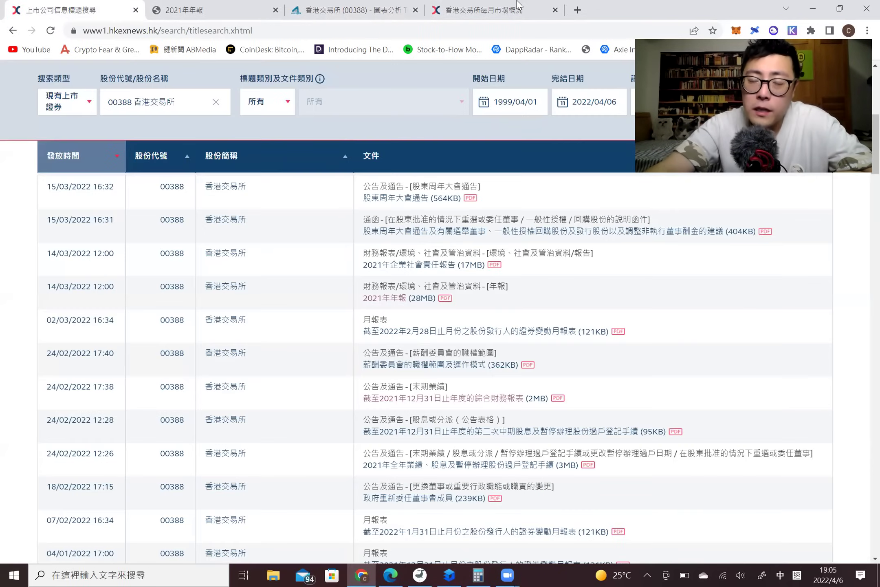
click(314, 9)
click(473, 8)
click(358, 196)
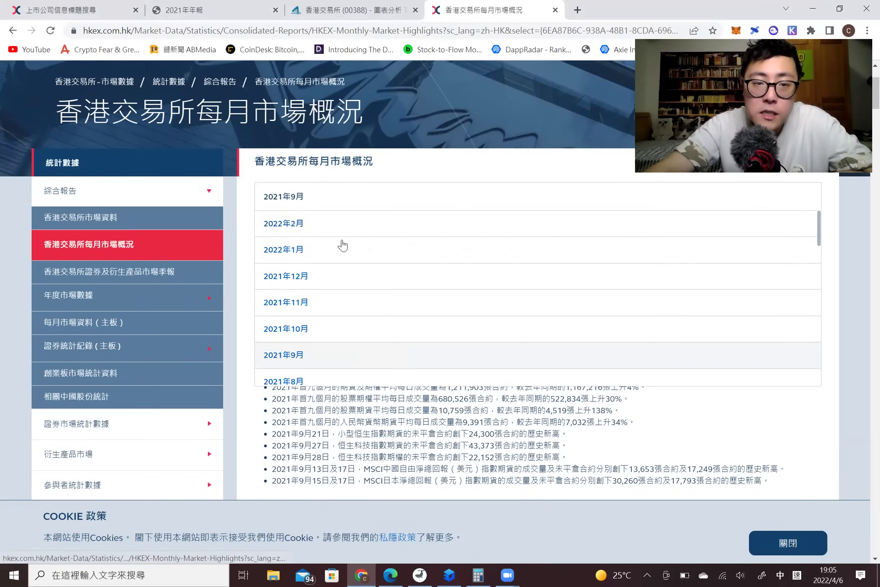
click(372, 242)
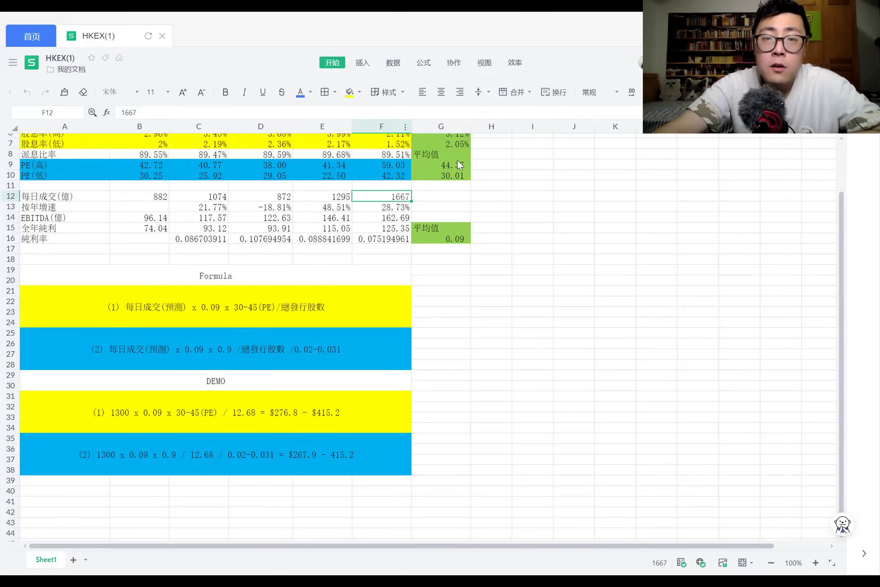
Step: Compare the spreadsheet's averages and demo price ranges with HKEX's one-year daily price chart on AASTOCKS
scroll(494, 183, up, 2)
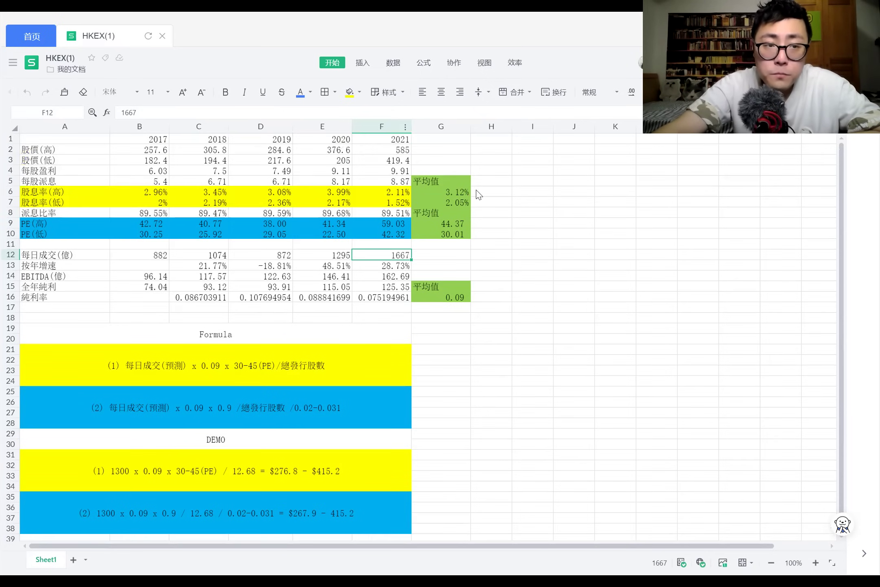
scroll(456, 269, down, 2)
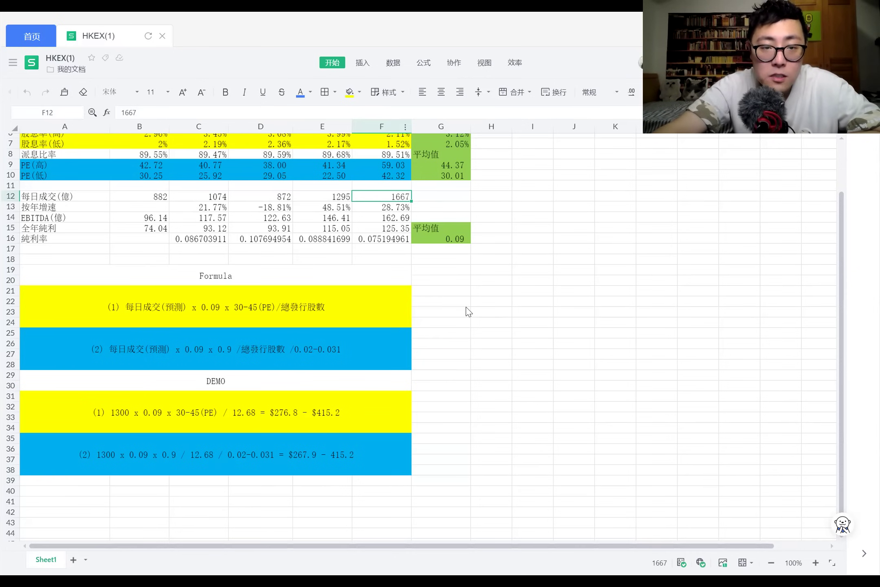
key(alt+Tab)
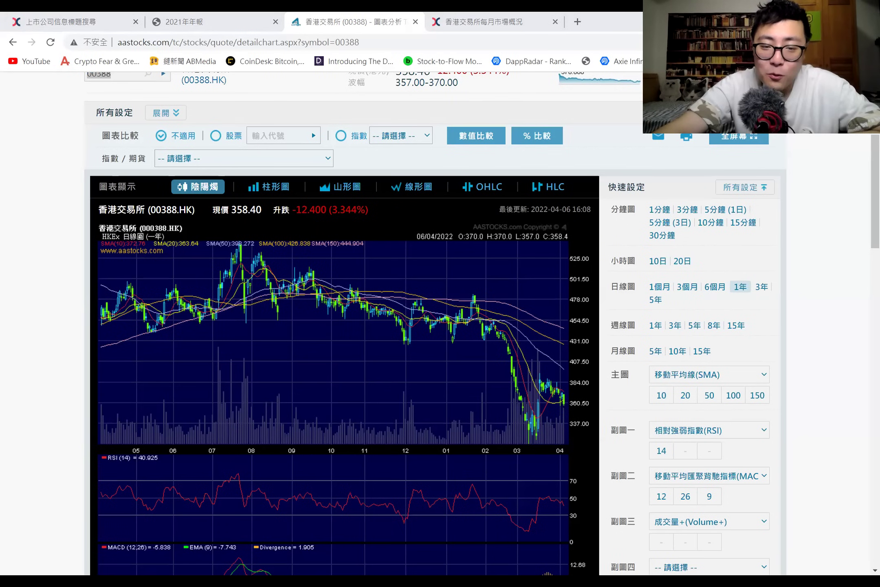
key(alt+Tab)
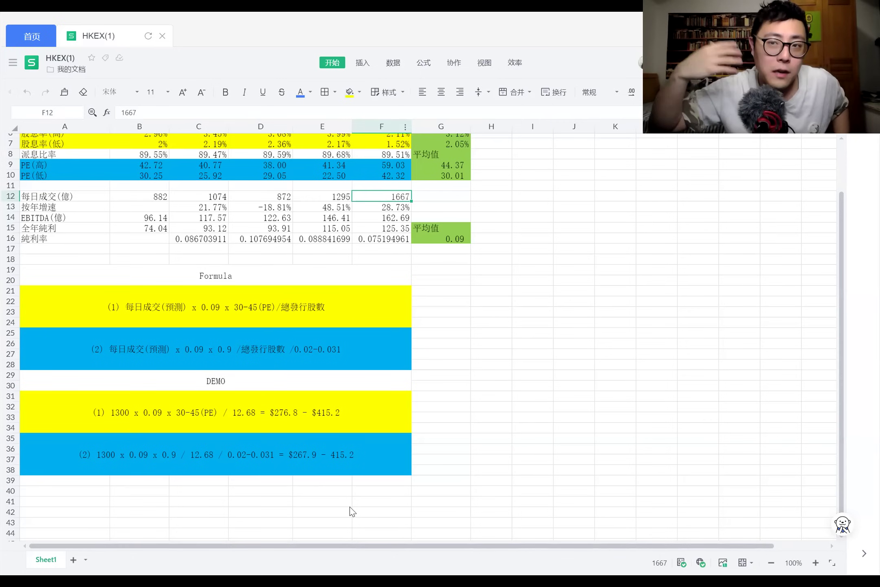
Step: Examine the high and low PE values for 2017 to 2020 in rows 9 and 10 of the spreadsheet
scroll(451, 334, up, 2)
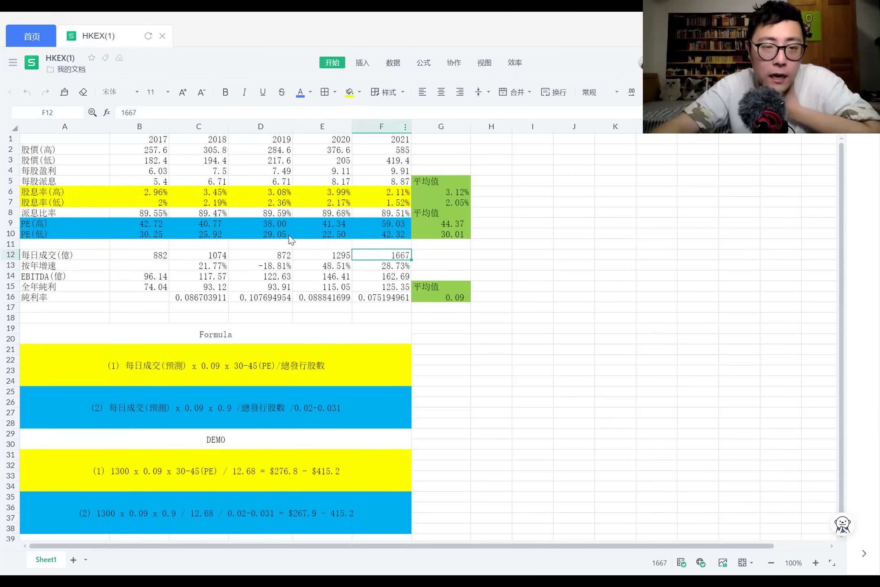
click(147, 224)
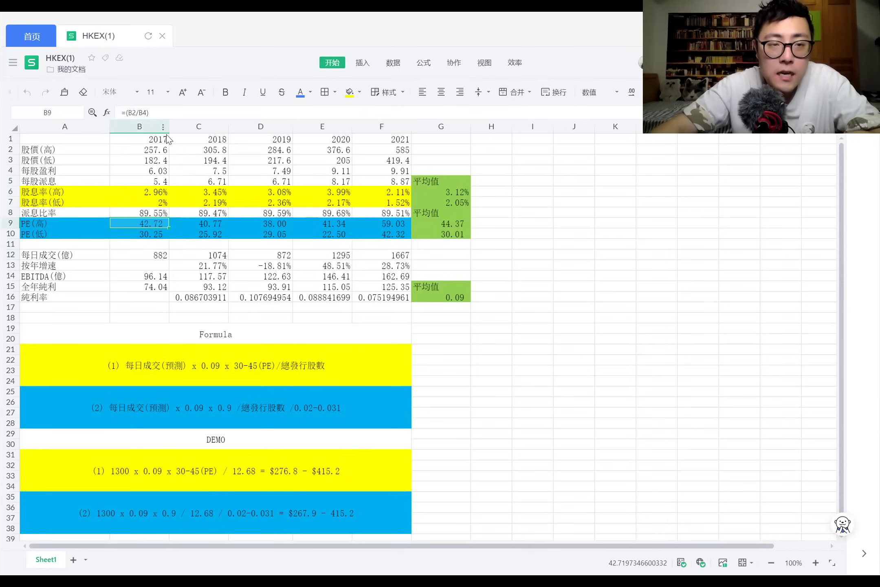
drag(157, 225, 317, 227)
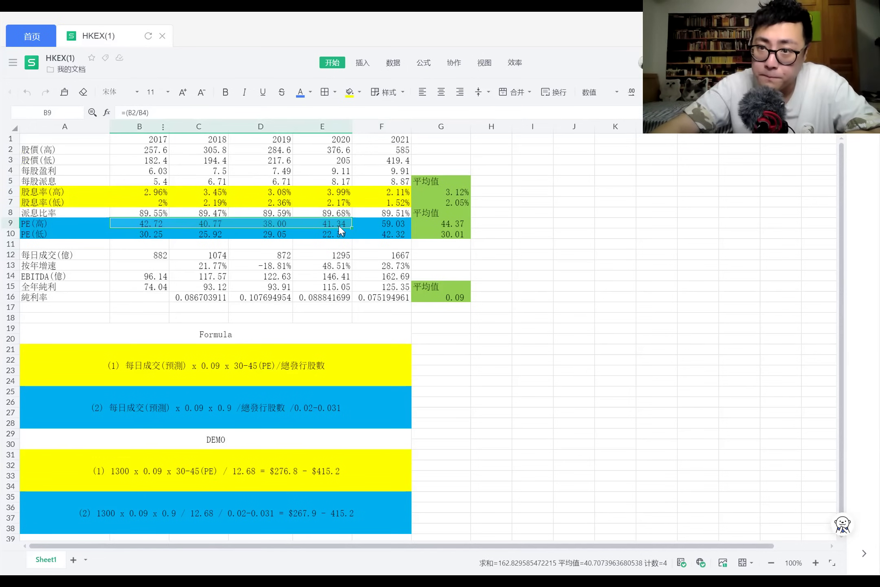
mouse_move(162, 234)
mouse_down()
mouse_move(340, 233)
mouse_move(192, 228)
mouse_move(155, 236)
mouse_up()
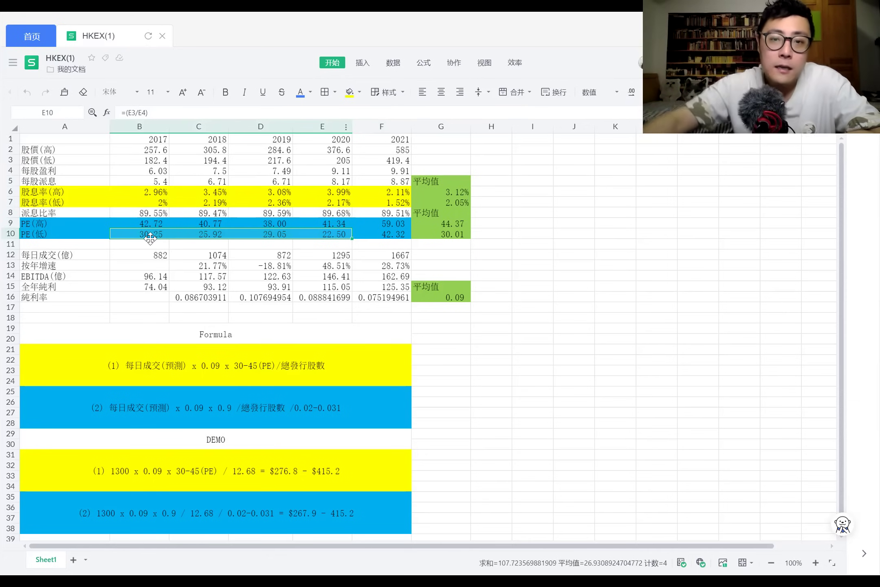
Step: Compare the 2021 high and low PE in F9 and F10 and check how they are calculated
click(392, 227)
click(401, 235)
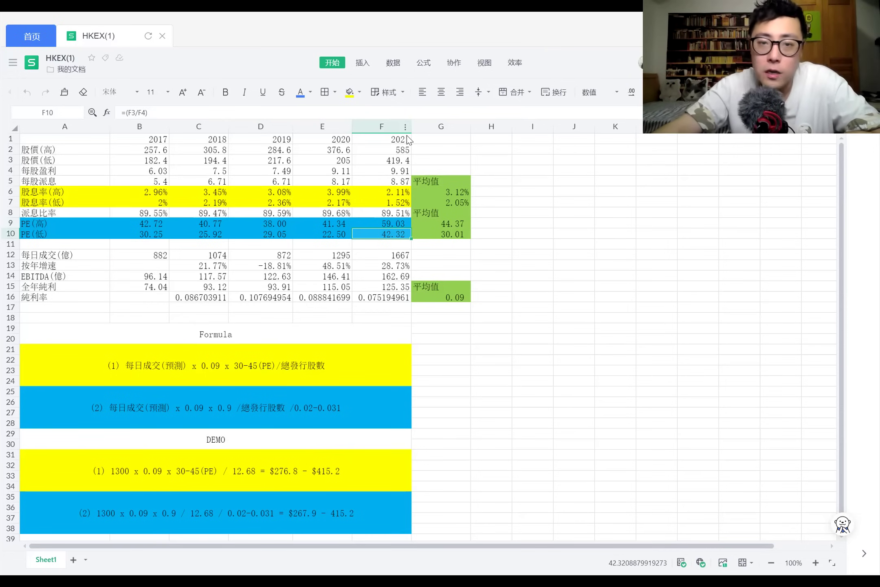
click(391, 224)
click(392, 235)
click(391, 225)
click(394, 235)
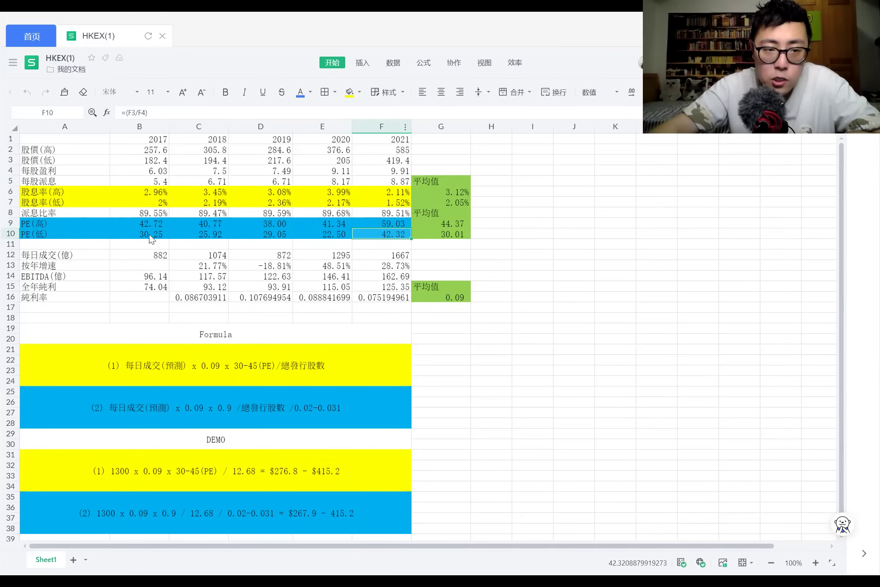
Step: Examine the average PE formulas in G10 and G9 against valuation formula (1) and its worked demo
click(447, 236)
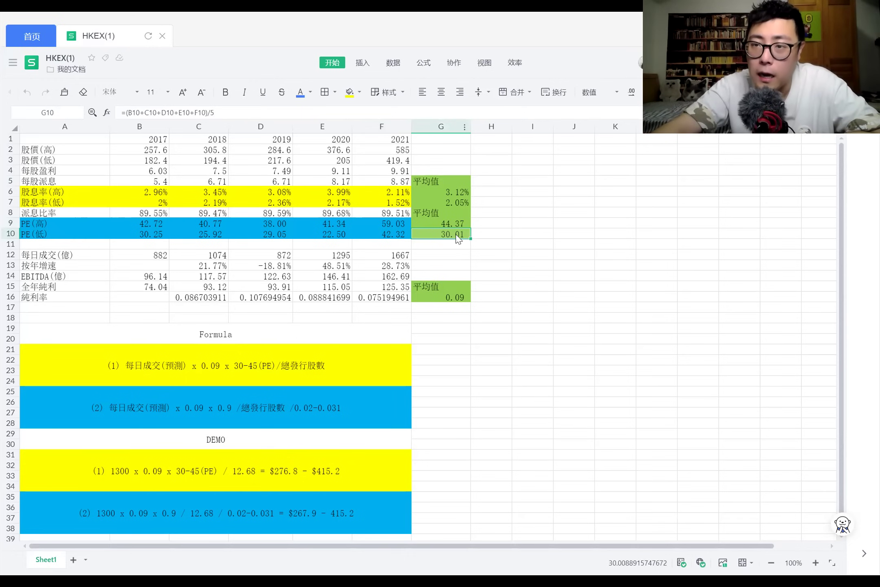
click(452, 221)
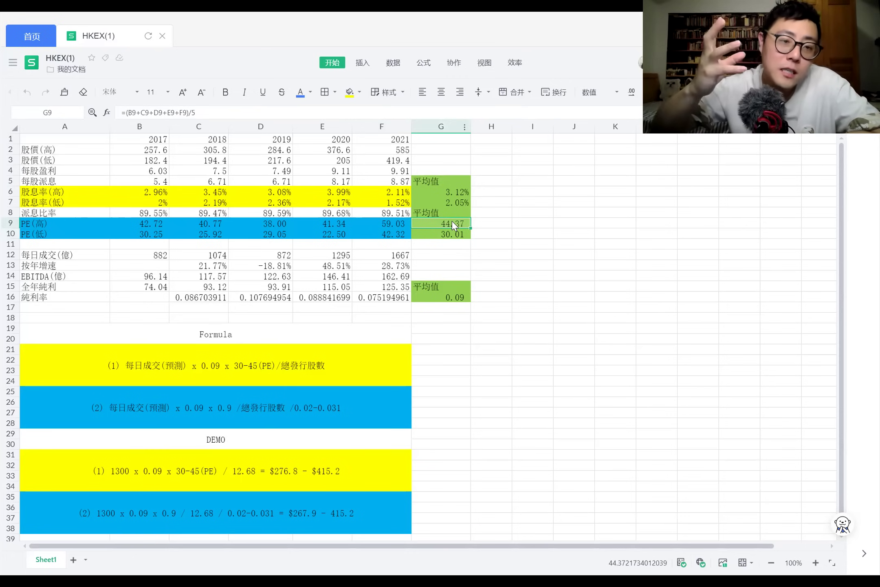
scroll(238, 371, down, 3)
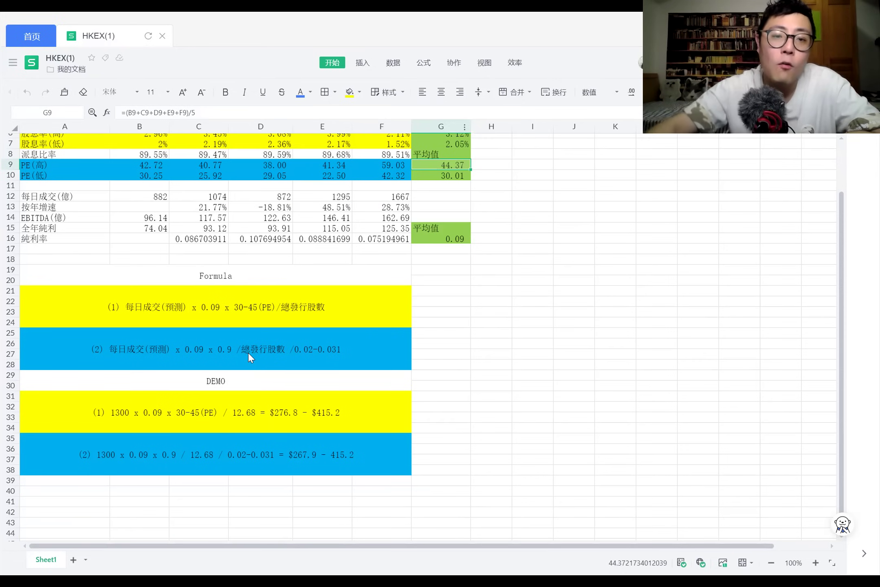
scroll(248, 352, up, 3)
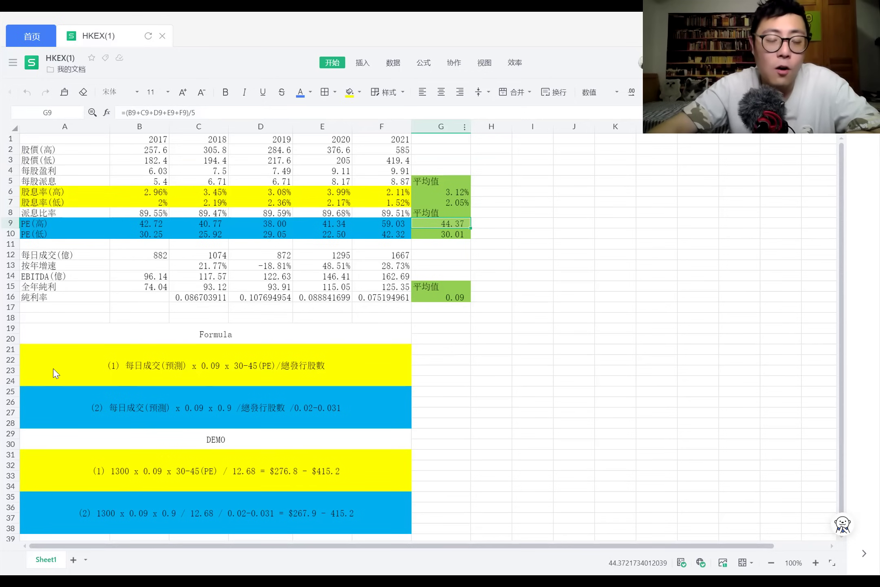
click(73, 364)
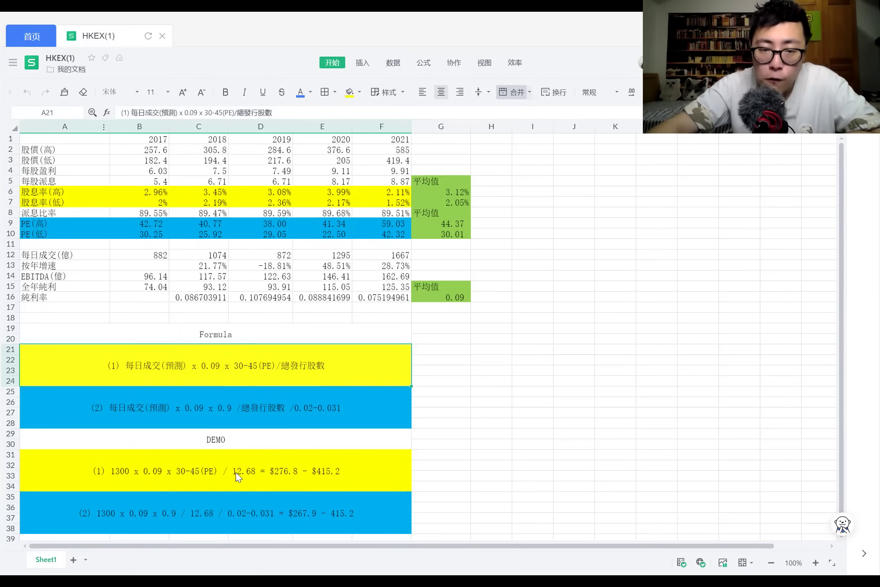
click(269, 468)
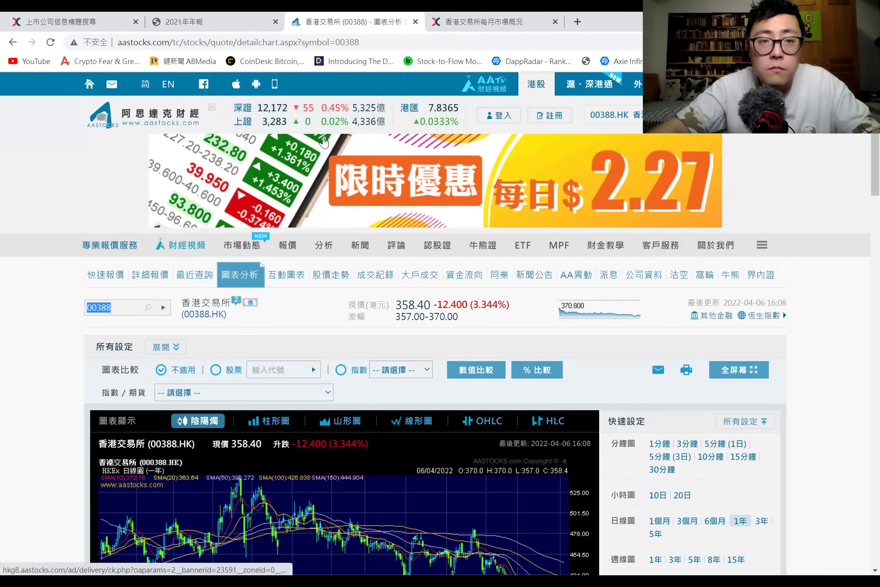
Step: Check the AASTOCKS home page's market figures and the HKEX (00388) chart against the price range of demo (1)
click(174, 122)
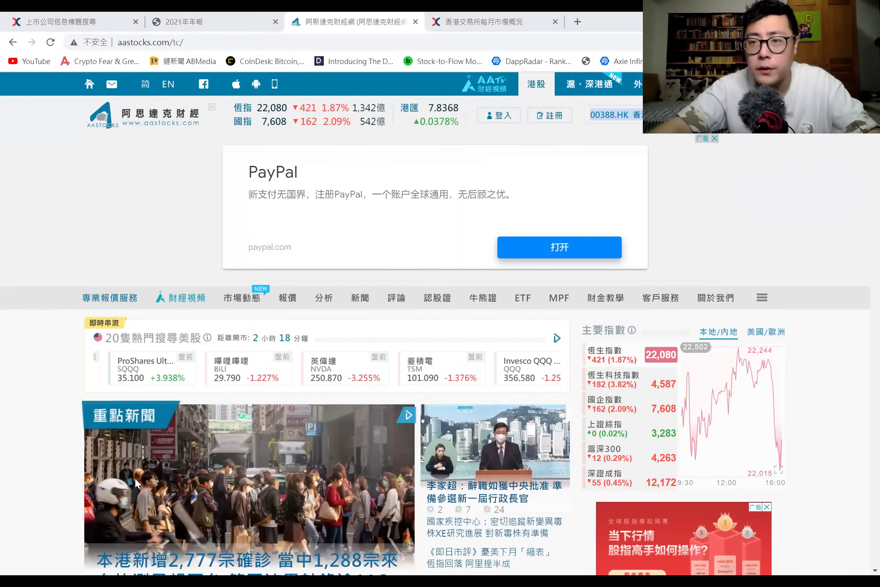
key(alt+Tab)
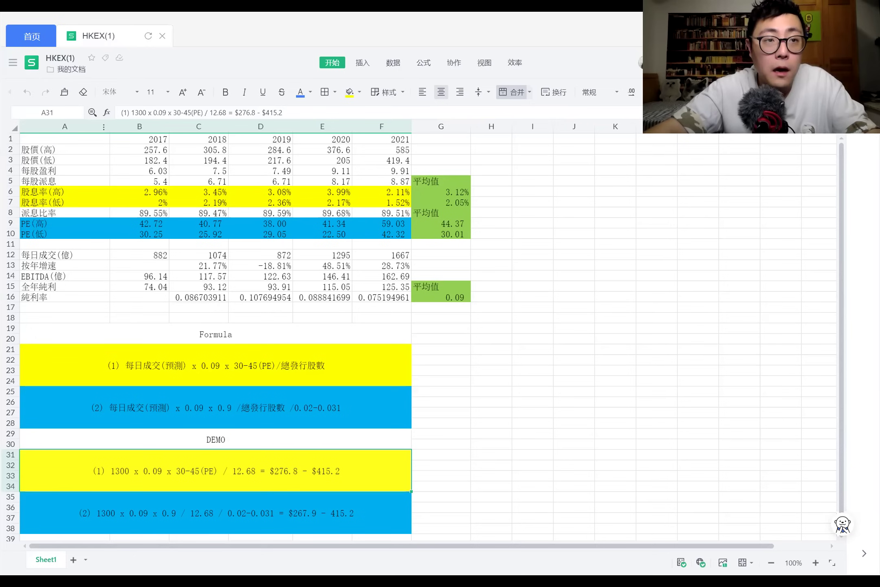
key(alt+Tab)
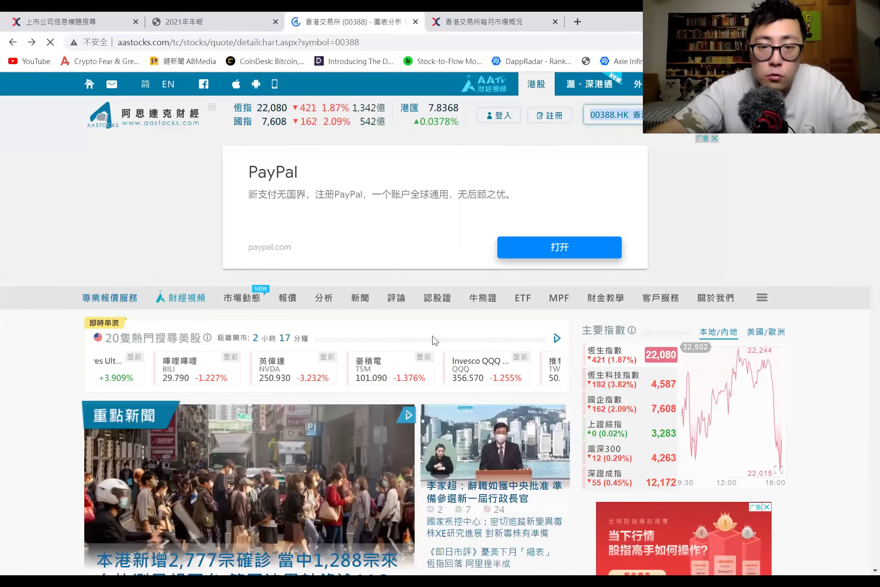
scroll(542, 367, down, 5)
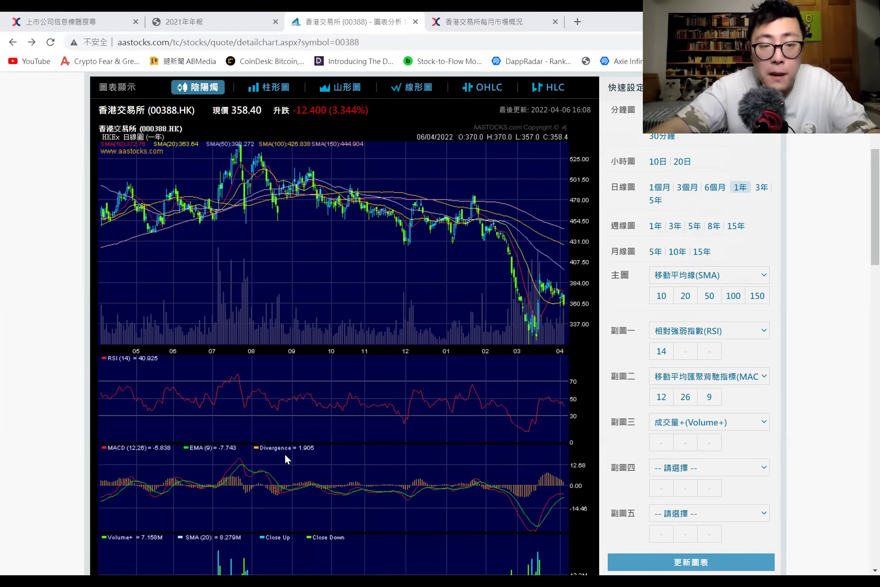
key(alt+Tab)
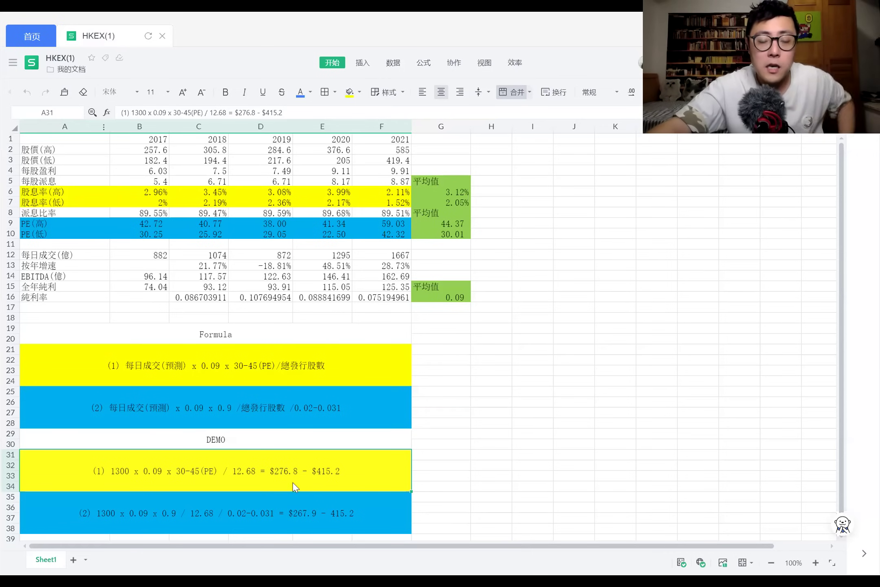